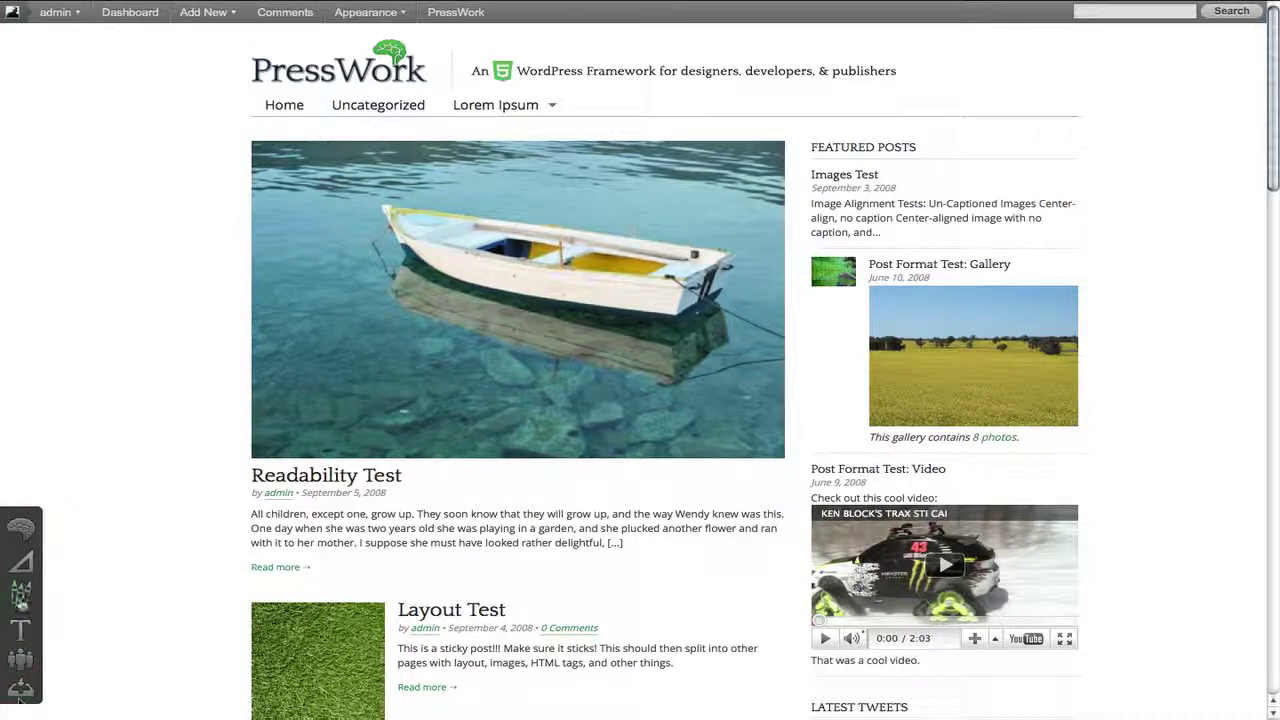
Enable the Drag & Drop Editor, then move Main Content right of the sidebar and Header Logo below Nav Menu
click(22, 528)
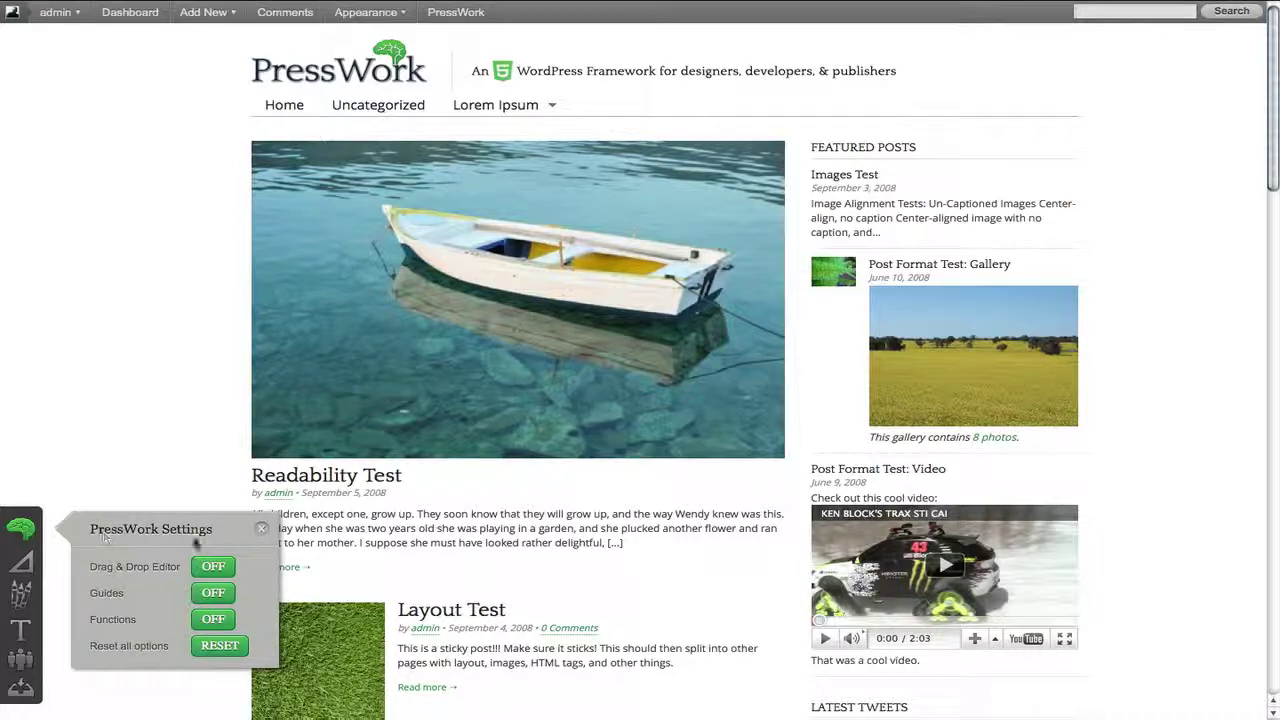
click(220, 571)
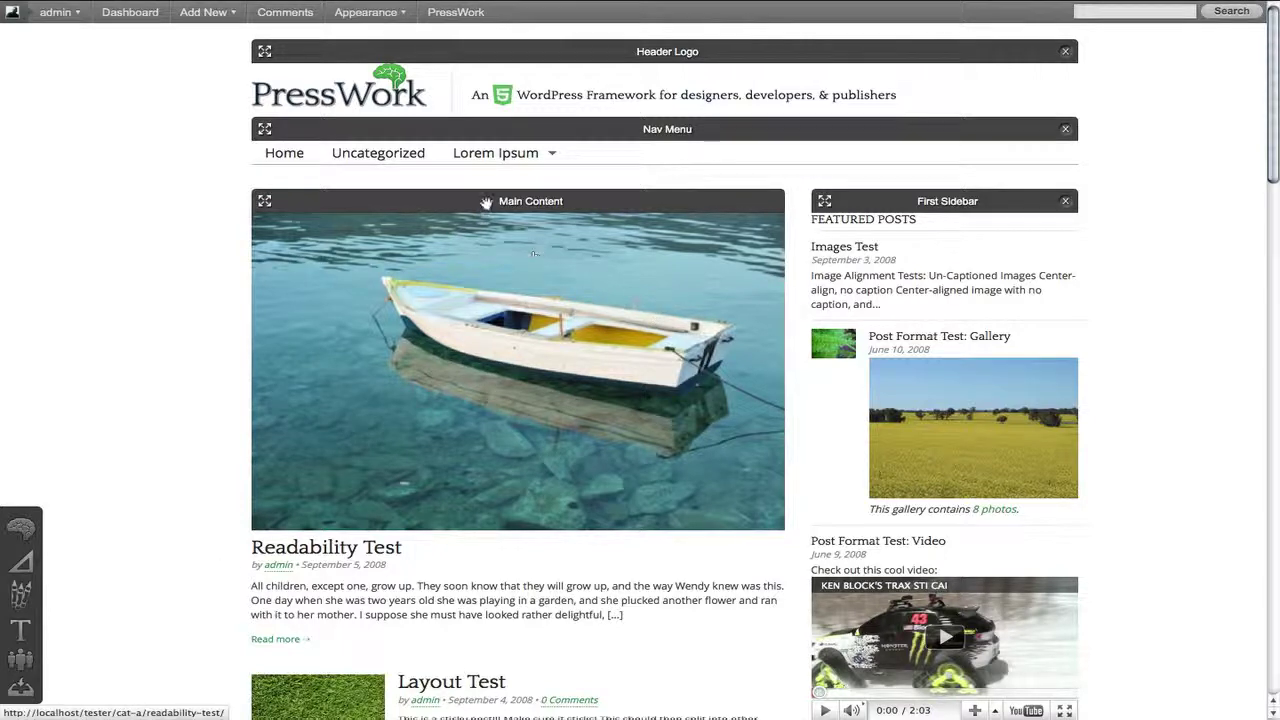
drag(494, 199, 928, 203)
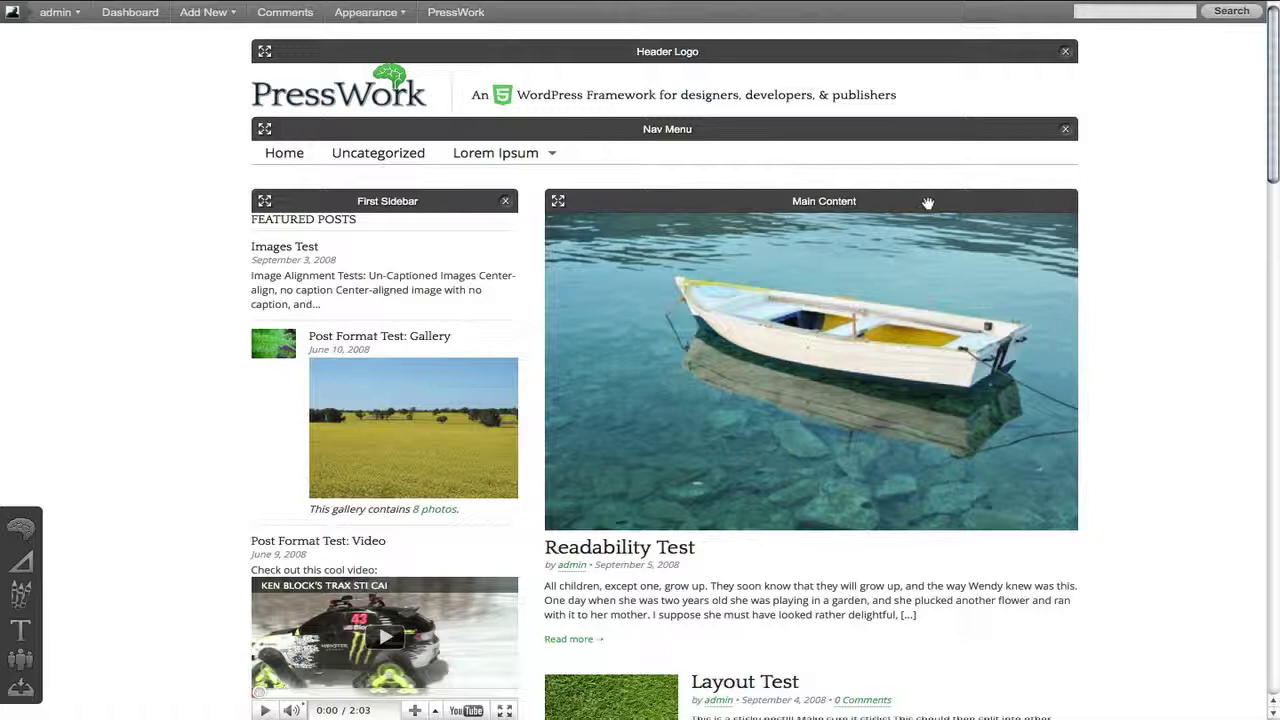
drag(711, 55, 711, 126)
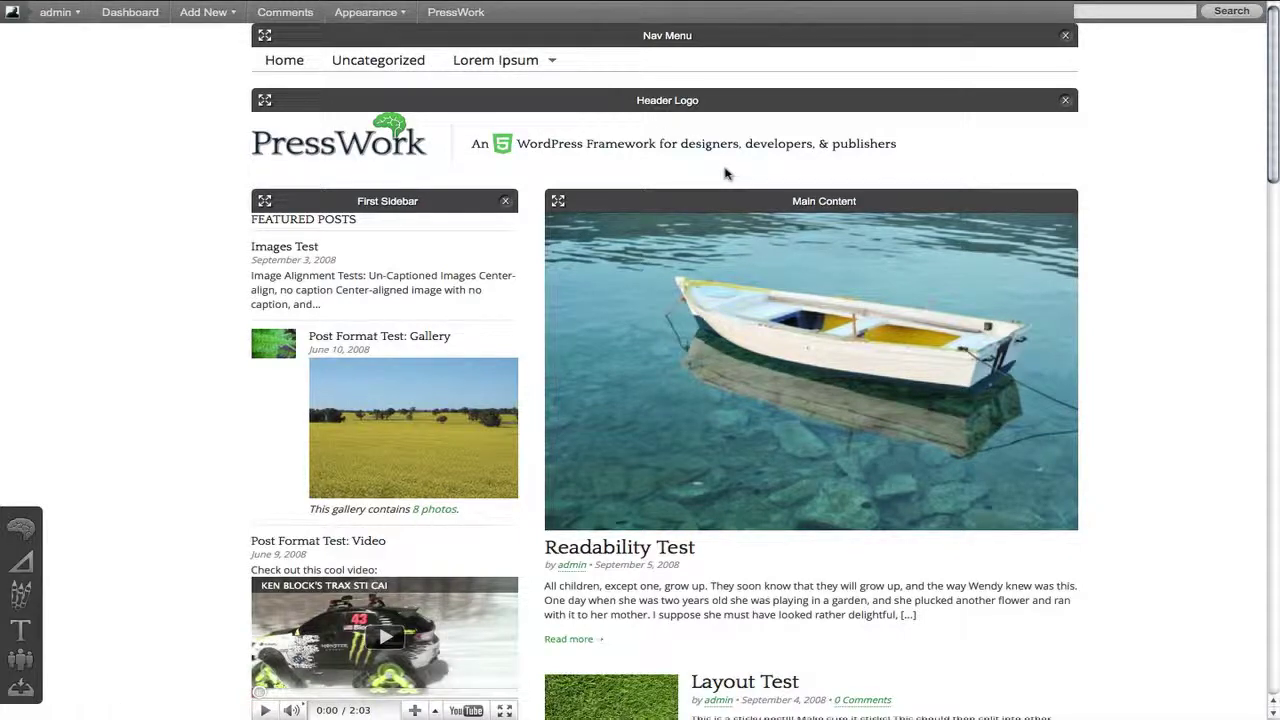
scroll(726, 174, down, 5)
scroll(726, 174, up, 5)
Reset all PressWork theme options and confirm with OK
click(20, 527)
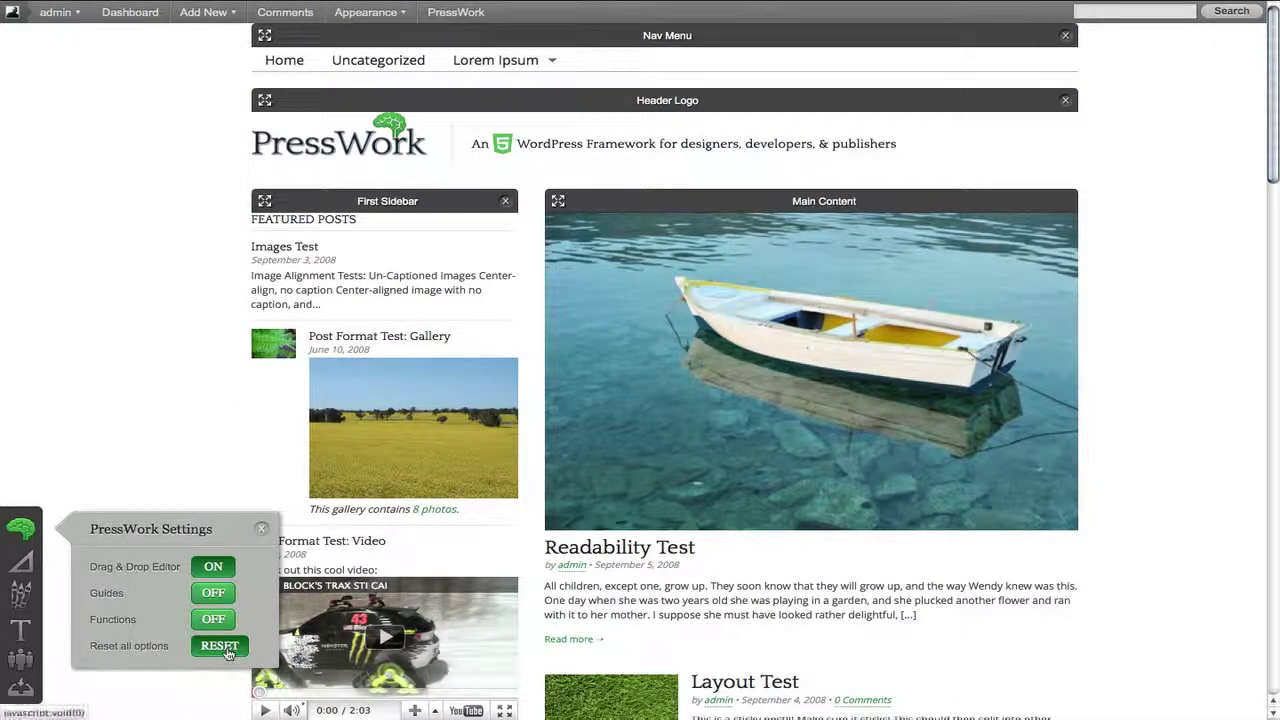
click(221, 646)
click(725, 296)
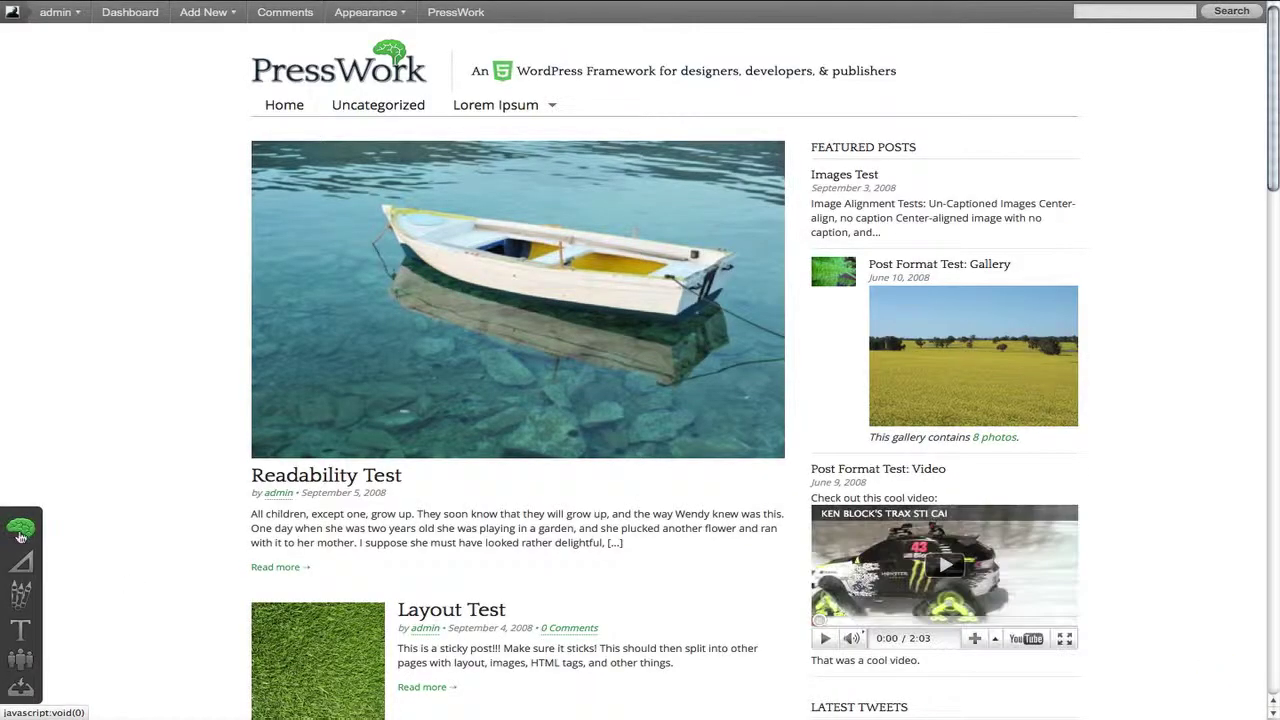
Switch Guides on to label hook positions like pw_header_top across the page
click(21, 528)
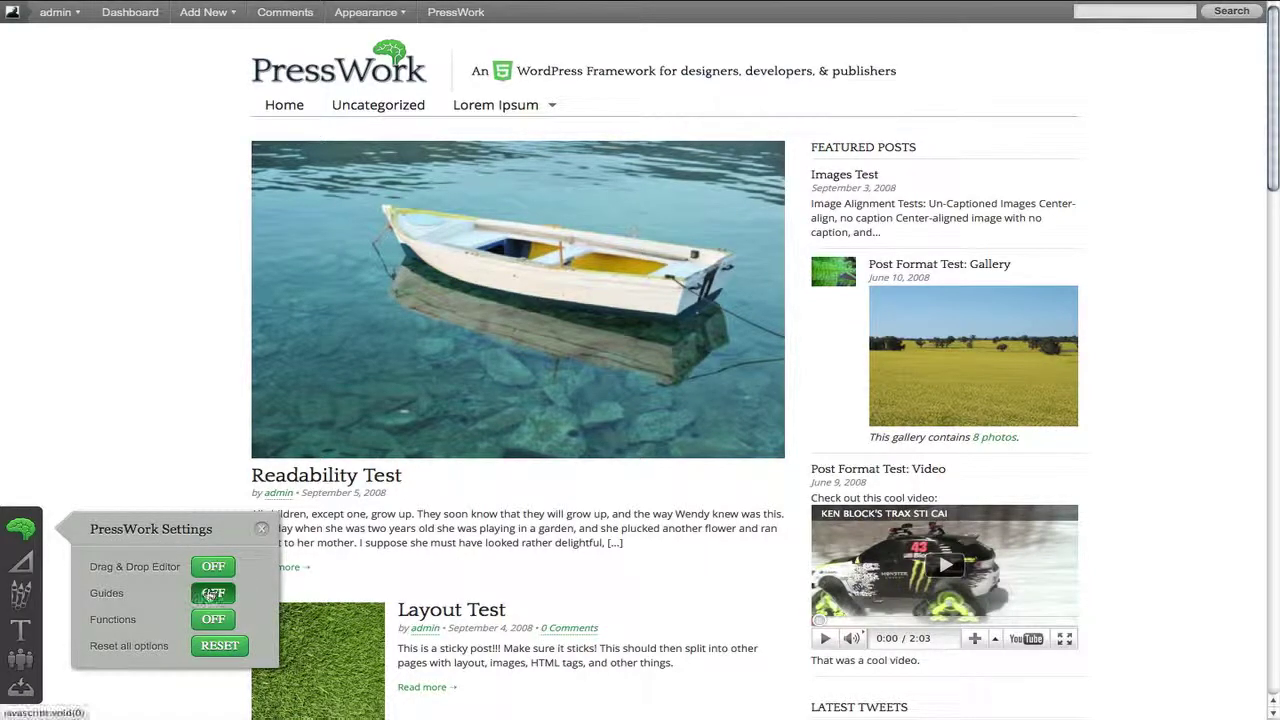
click(210, 595)
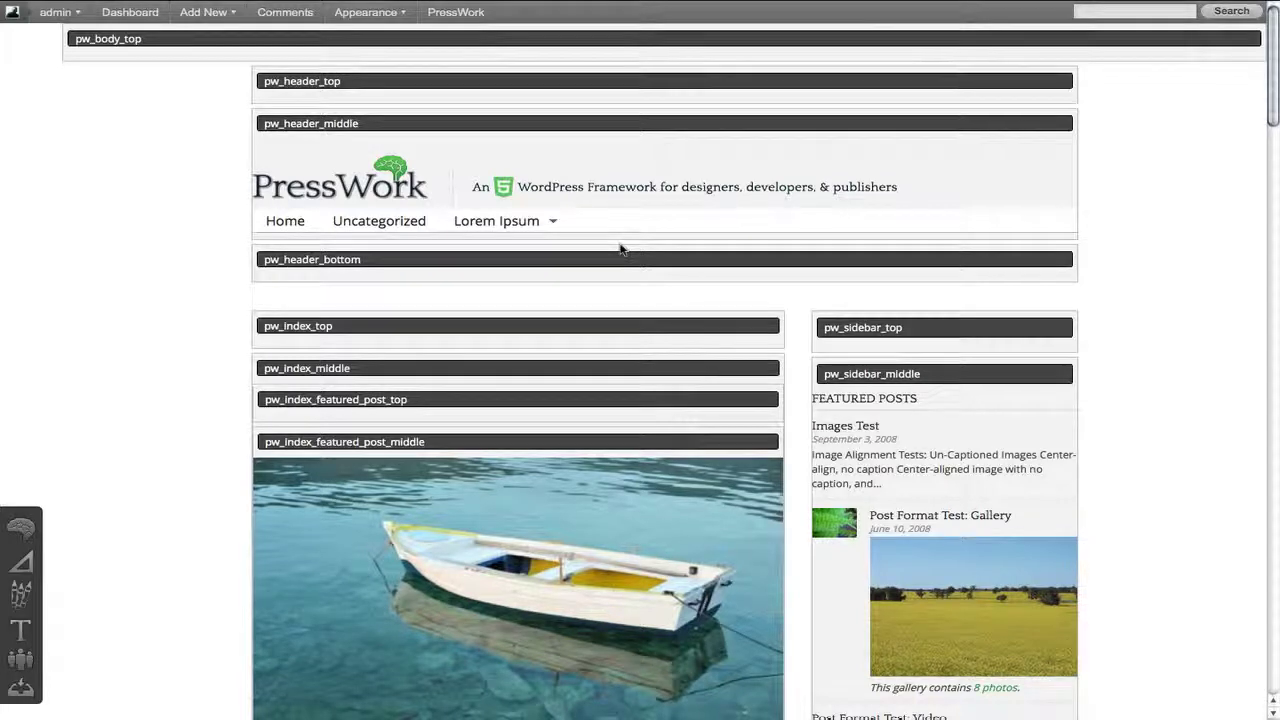
scroll(620, 250, down, 10)
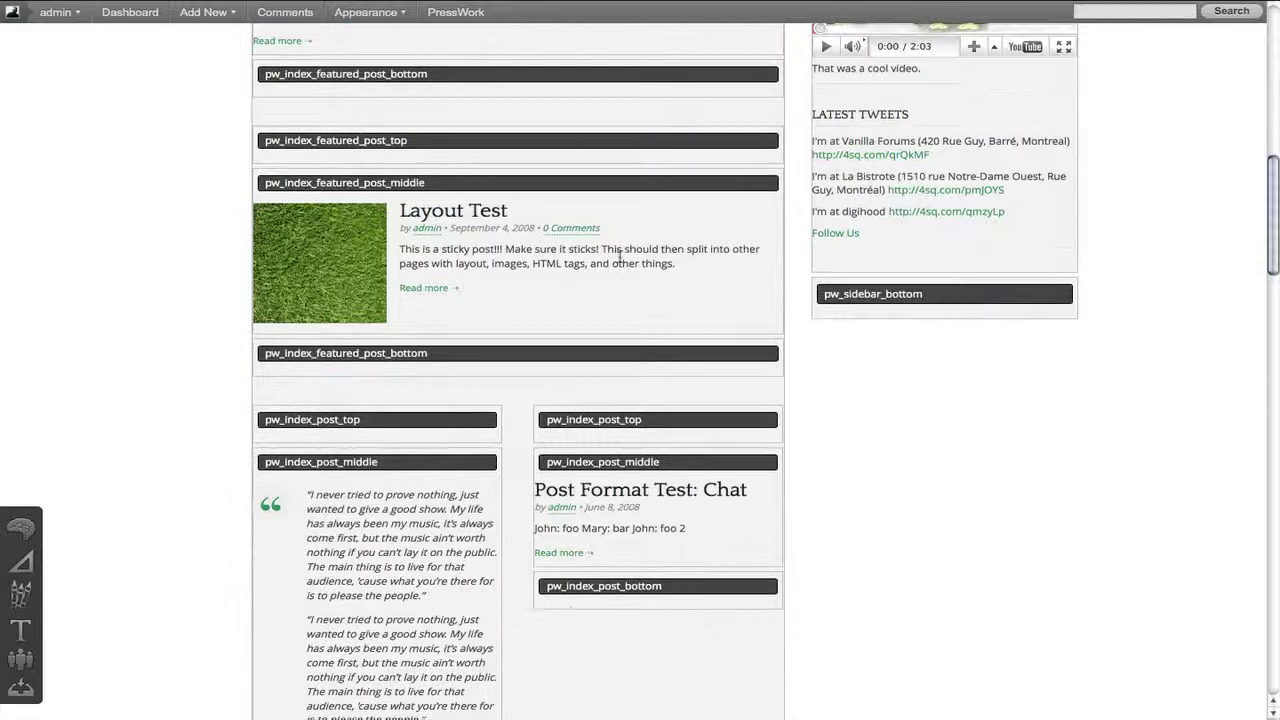
key(Home)
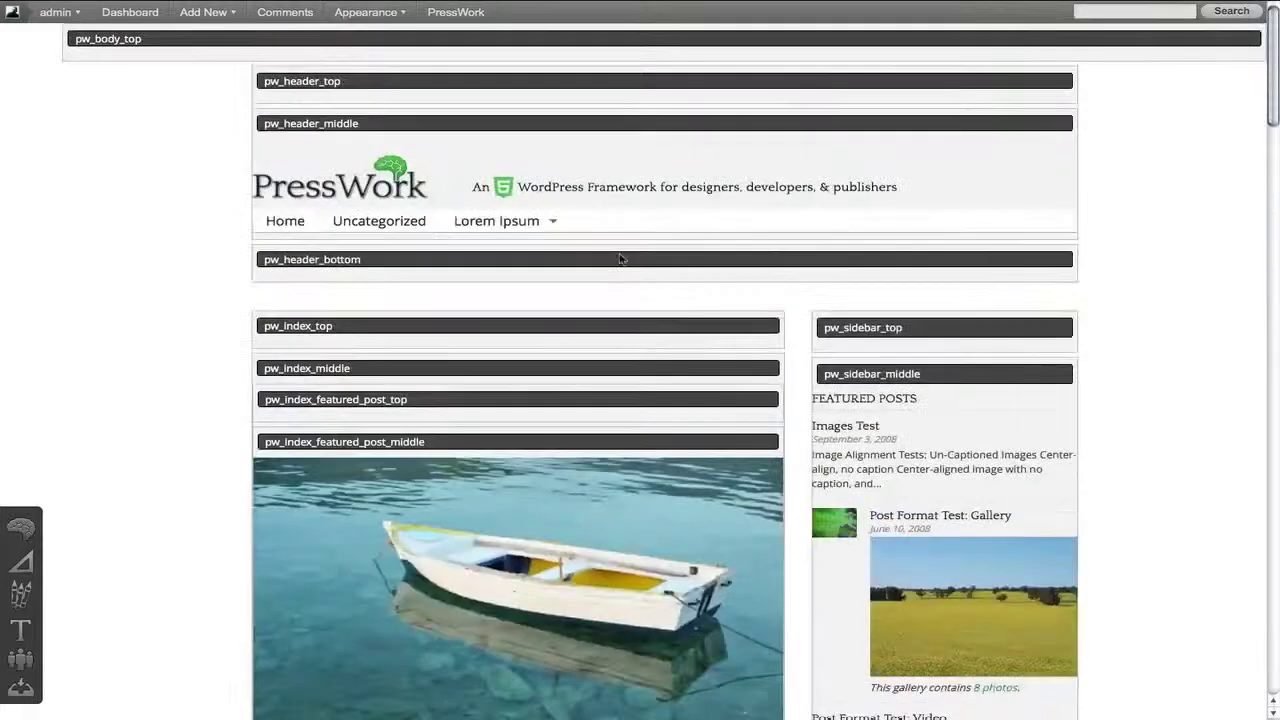
Turn Guides off and Functions on, then browse the page's function labels
click(24, 528)
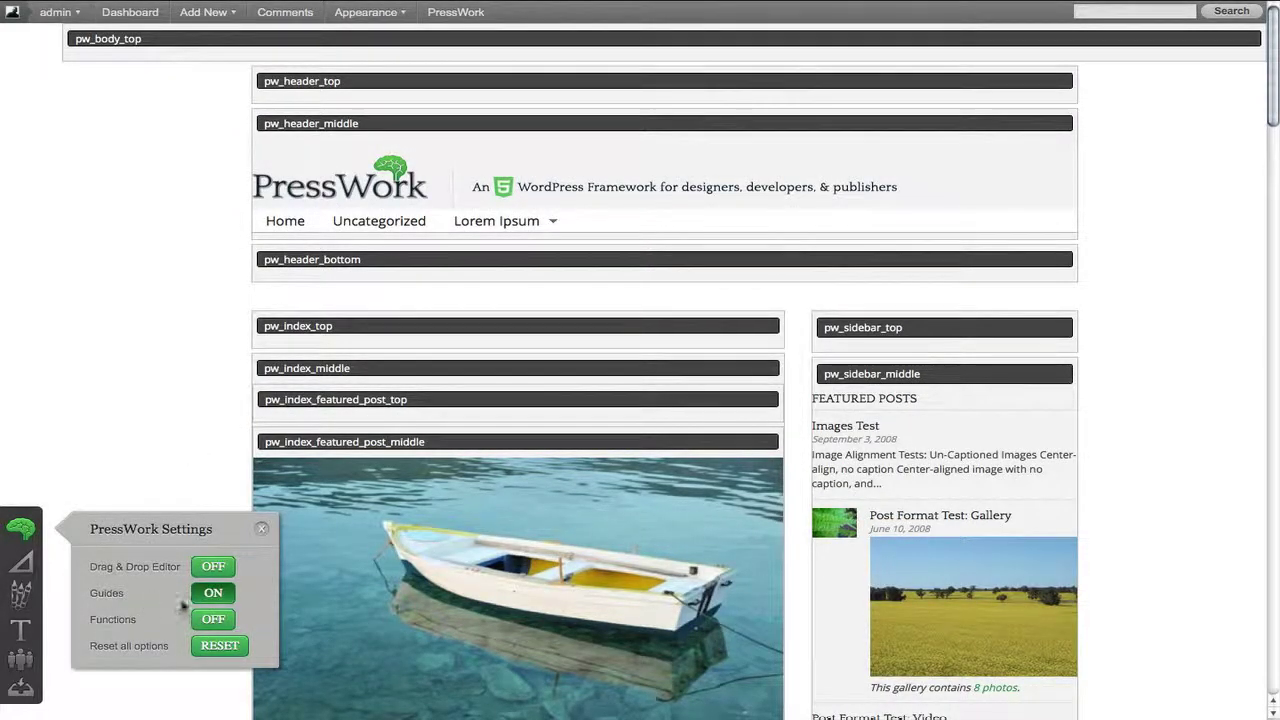
click(213, 598)
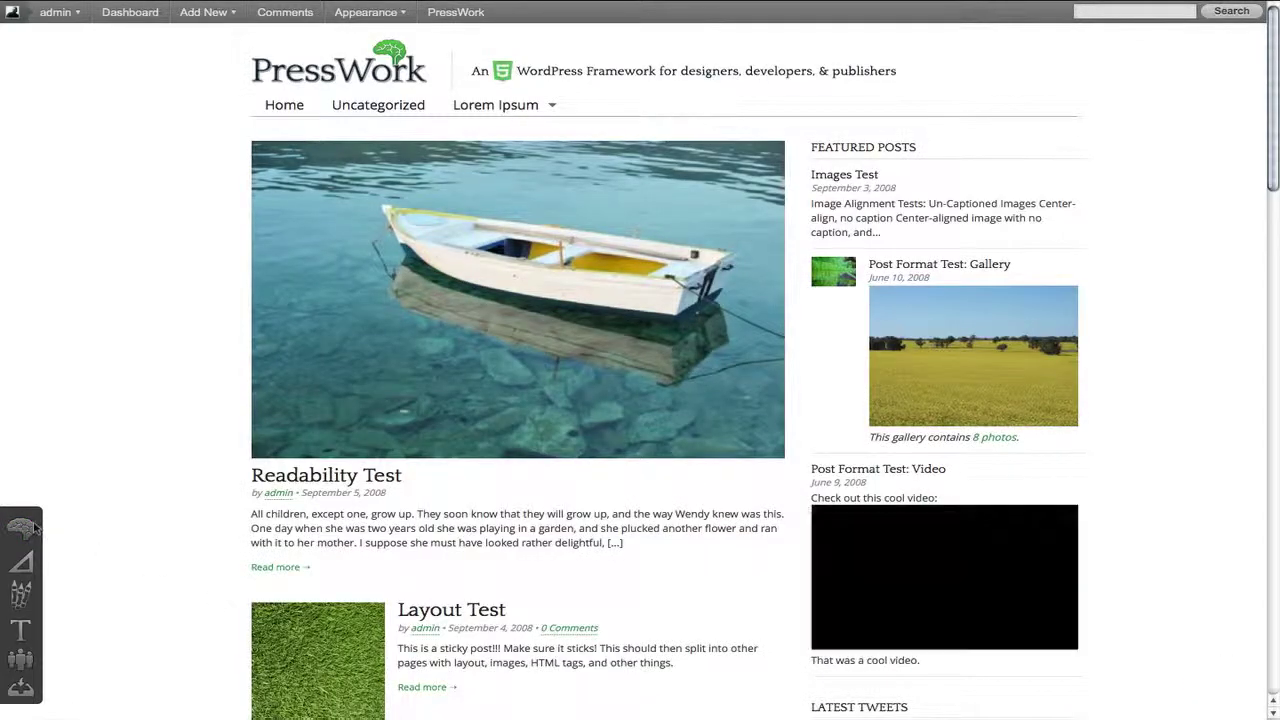
click(22, 528)
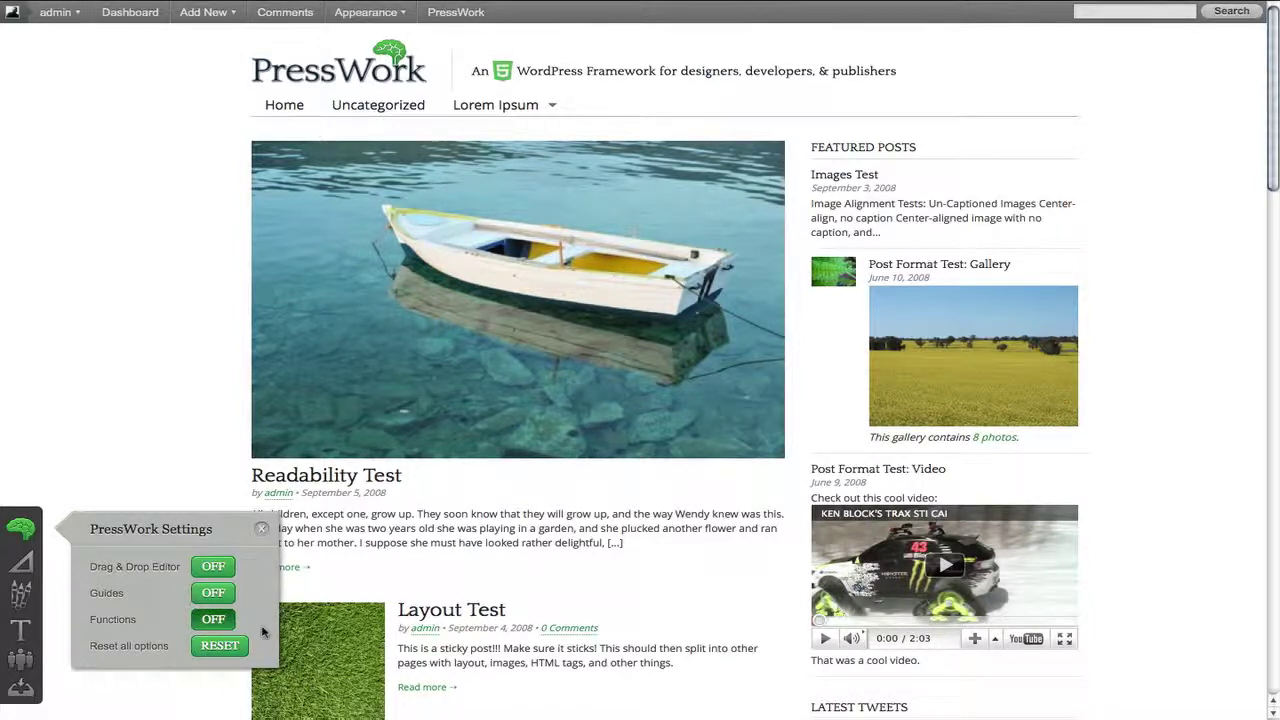
click(226, 620)
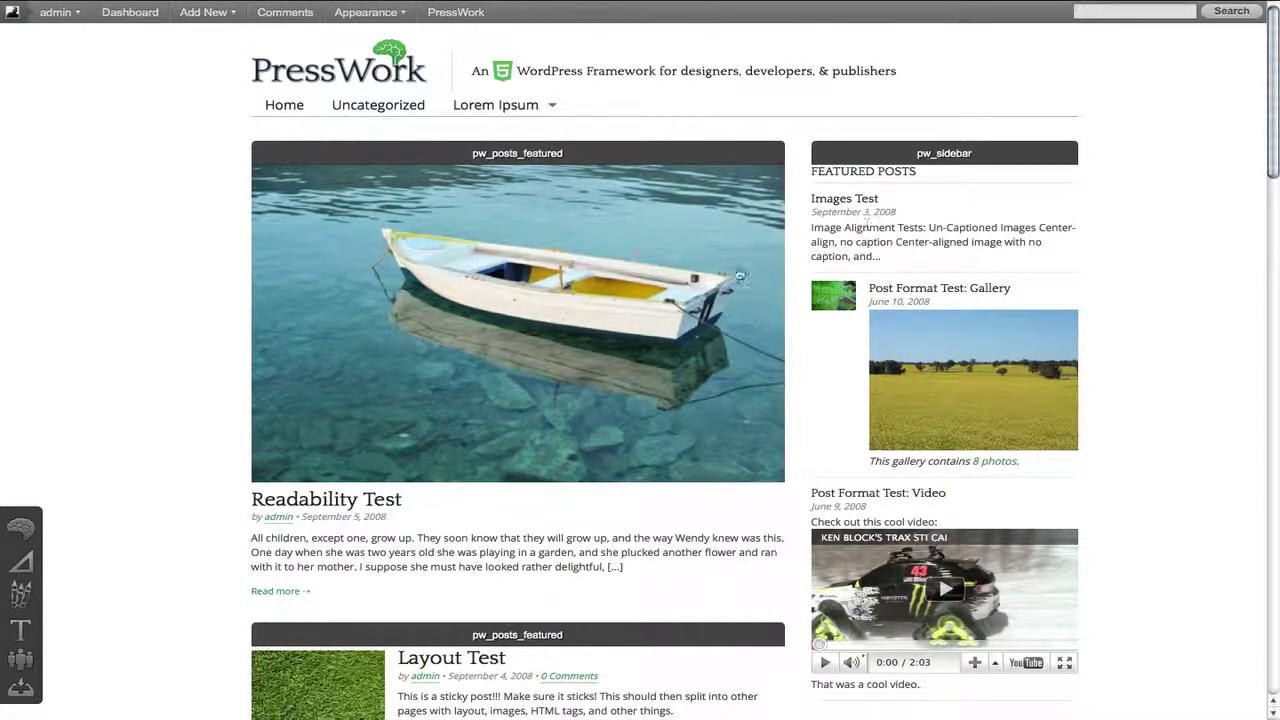
scroll(740, 275, down, 2)
scroll(740, 275, down, 10)
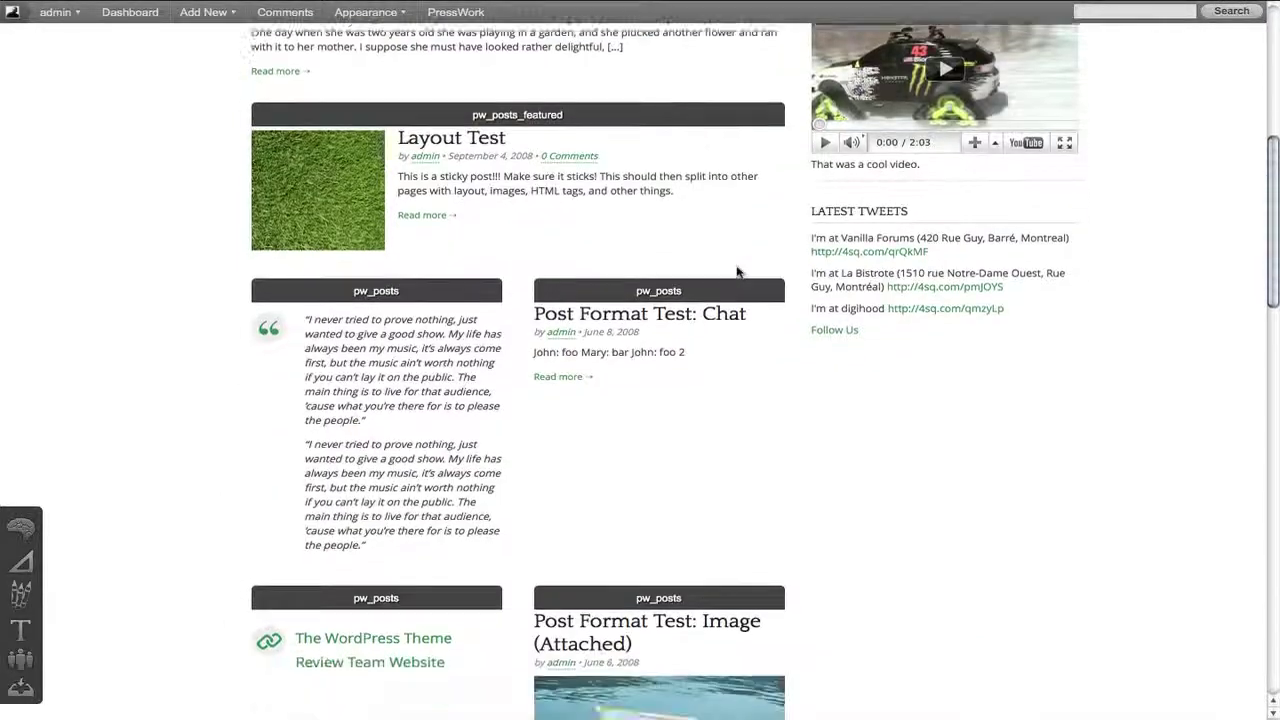
scroll(737, 272, down, 12)
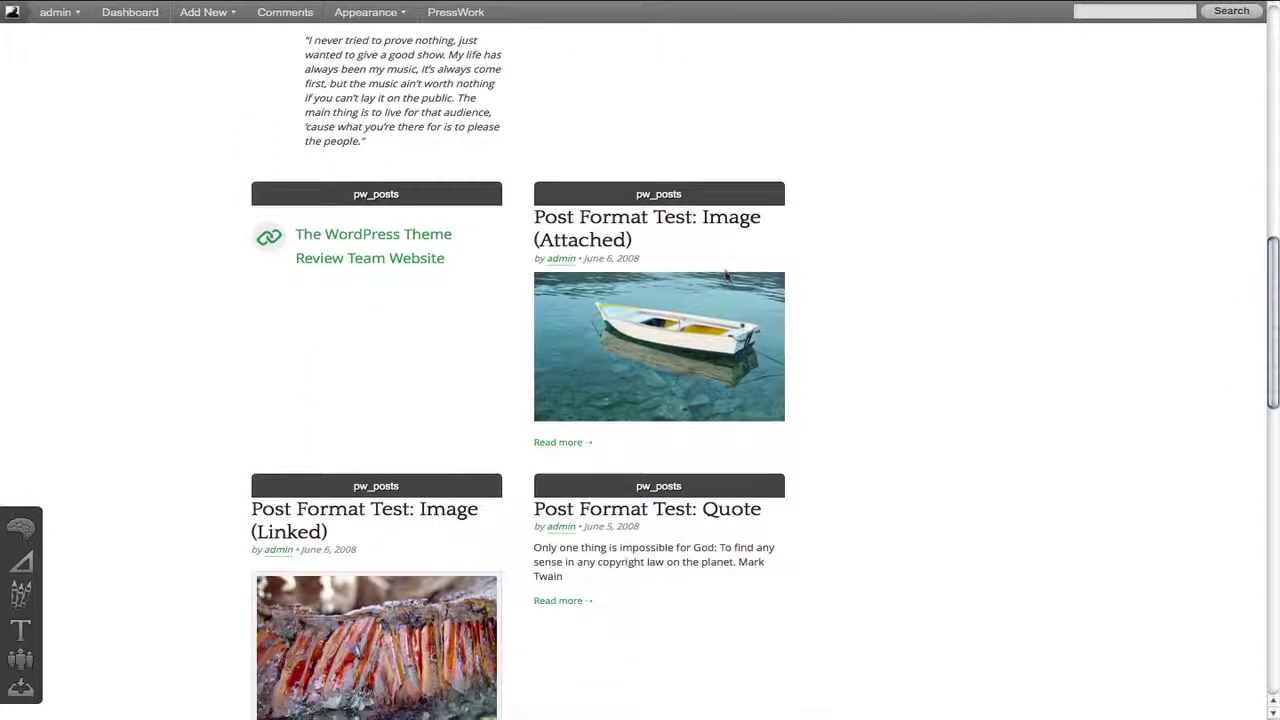
scroll(727, 277, down, 10)
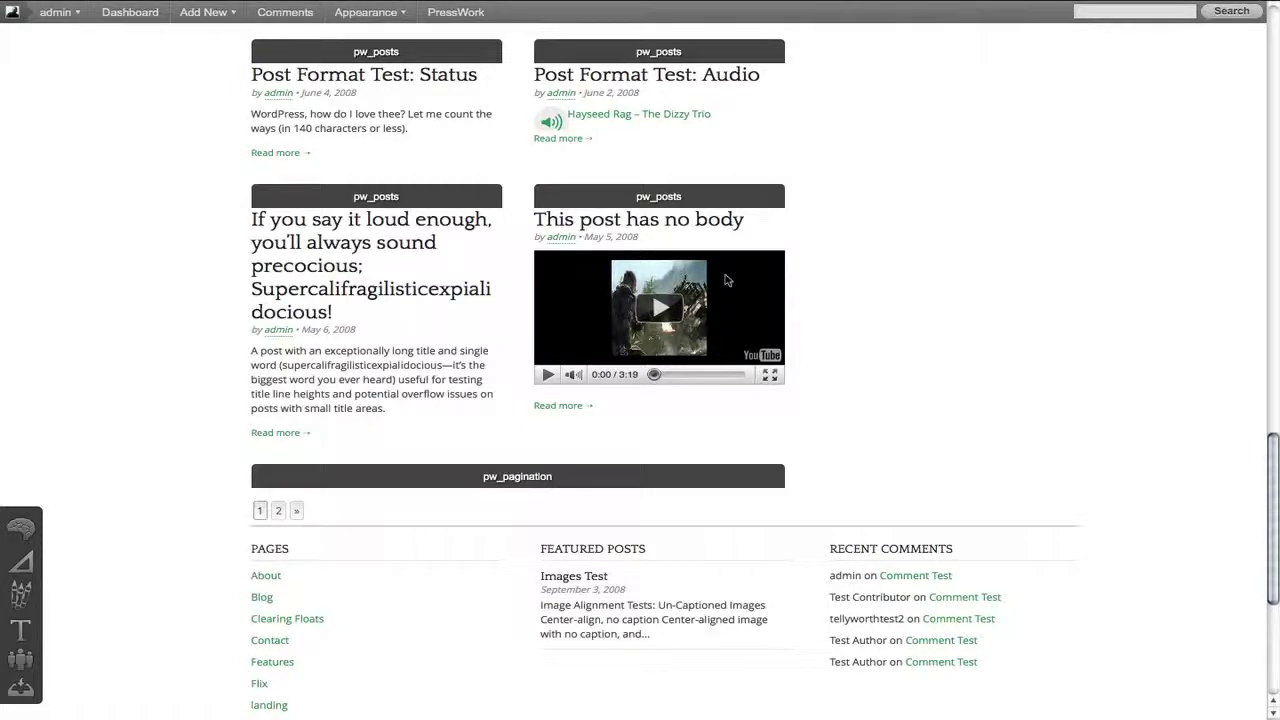
scroll(914, 354, up, 6)
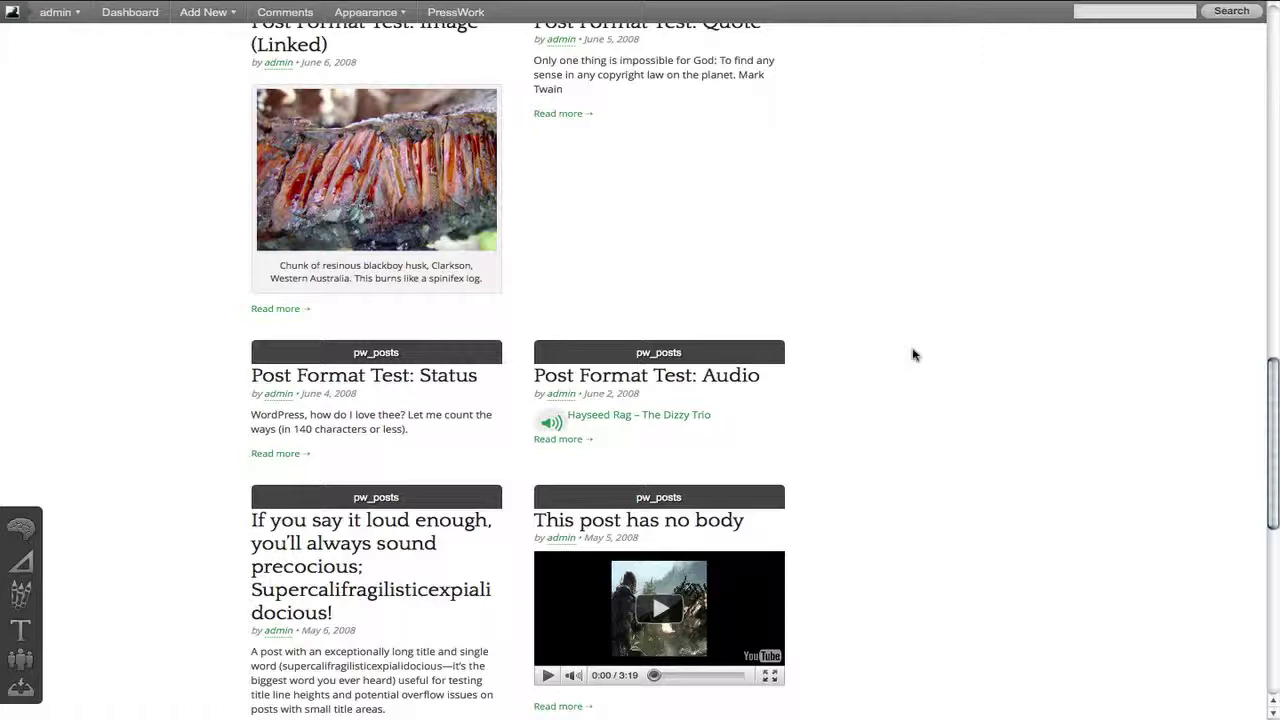
scroll(912, 354, up, 10)
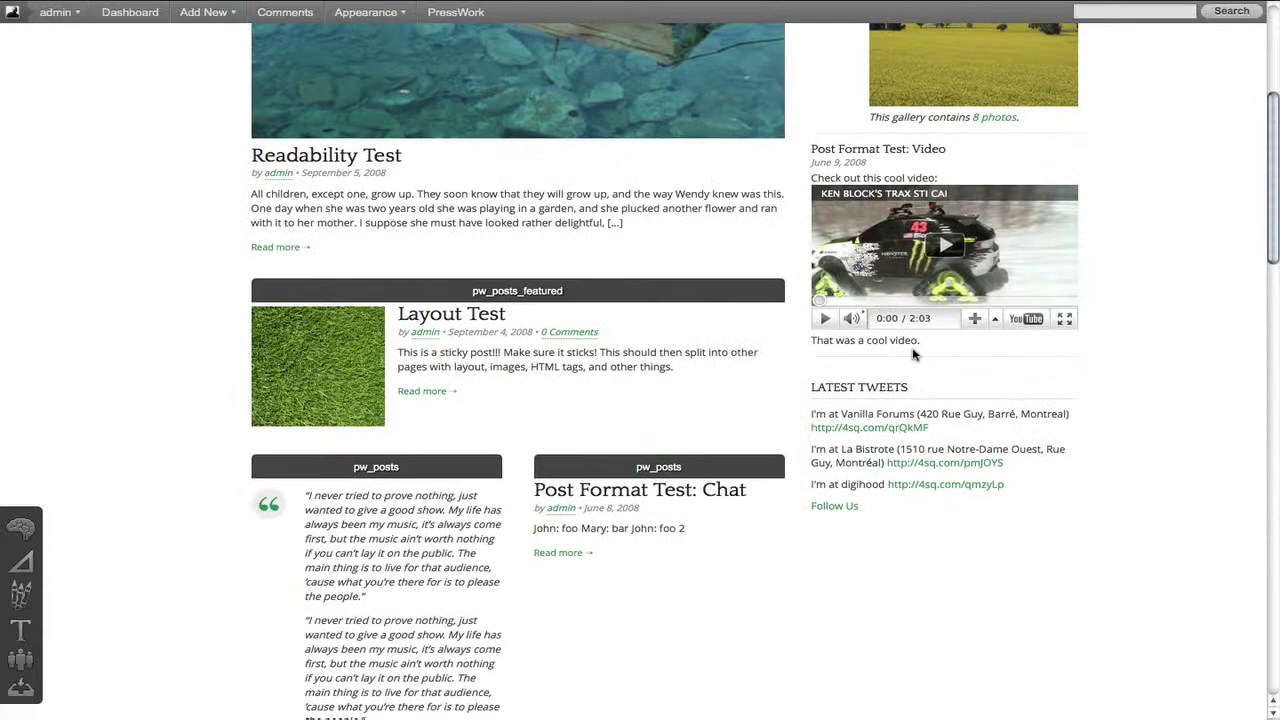
scroll(714, 389, up, 6)
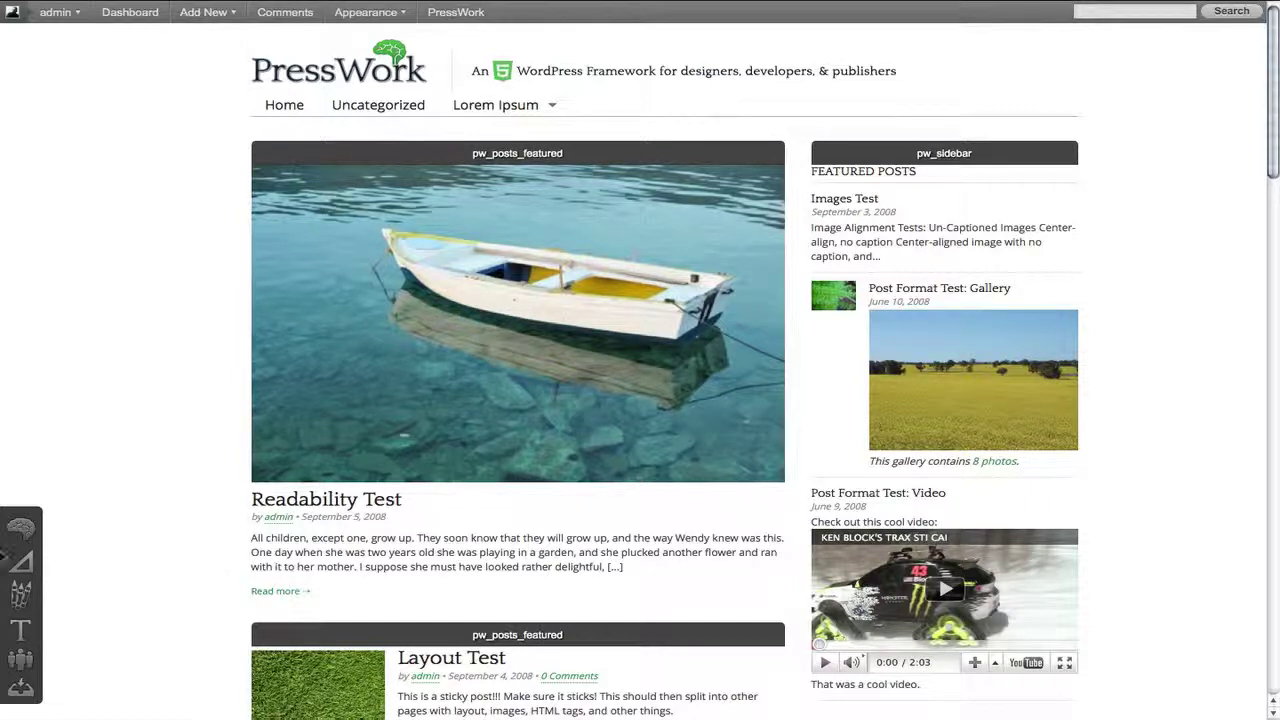
Reset all PressWork theme options again and confirm with OK
click(20, 528)
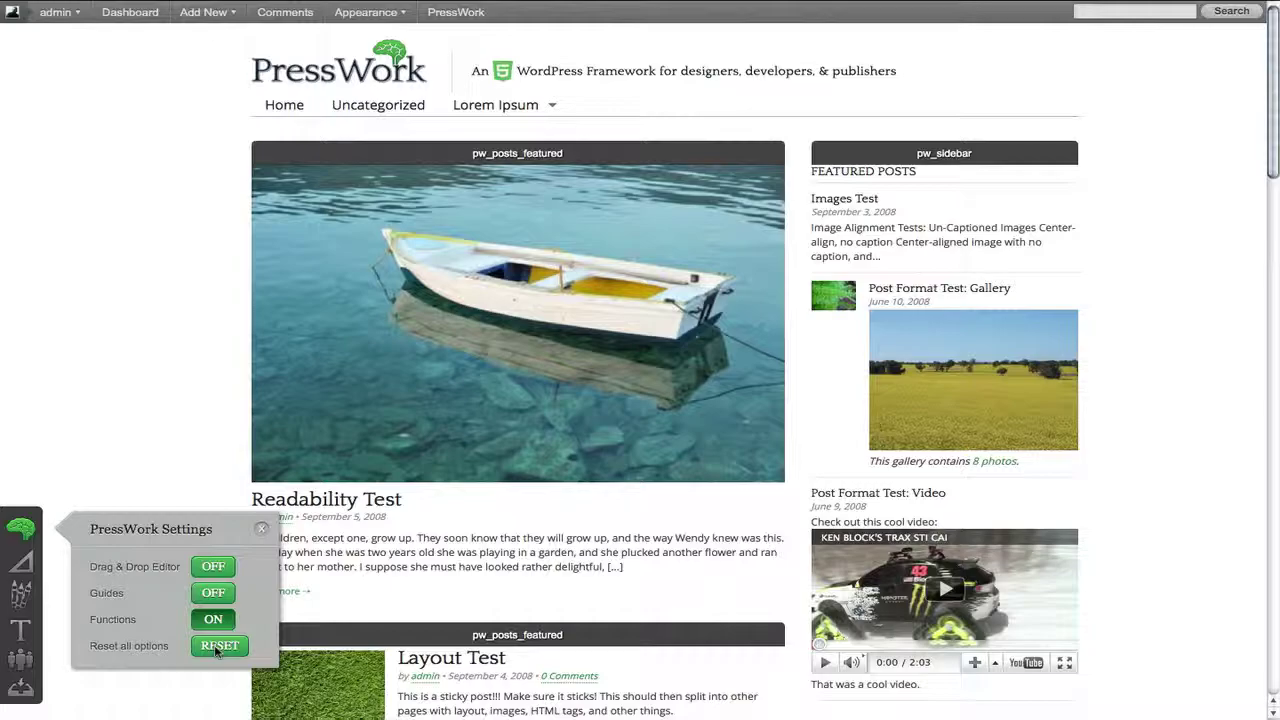
click(216, 648)
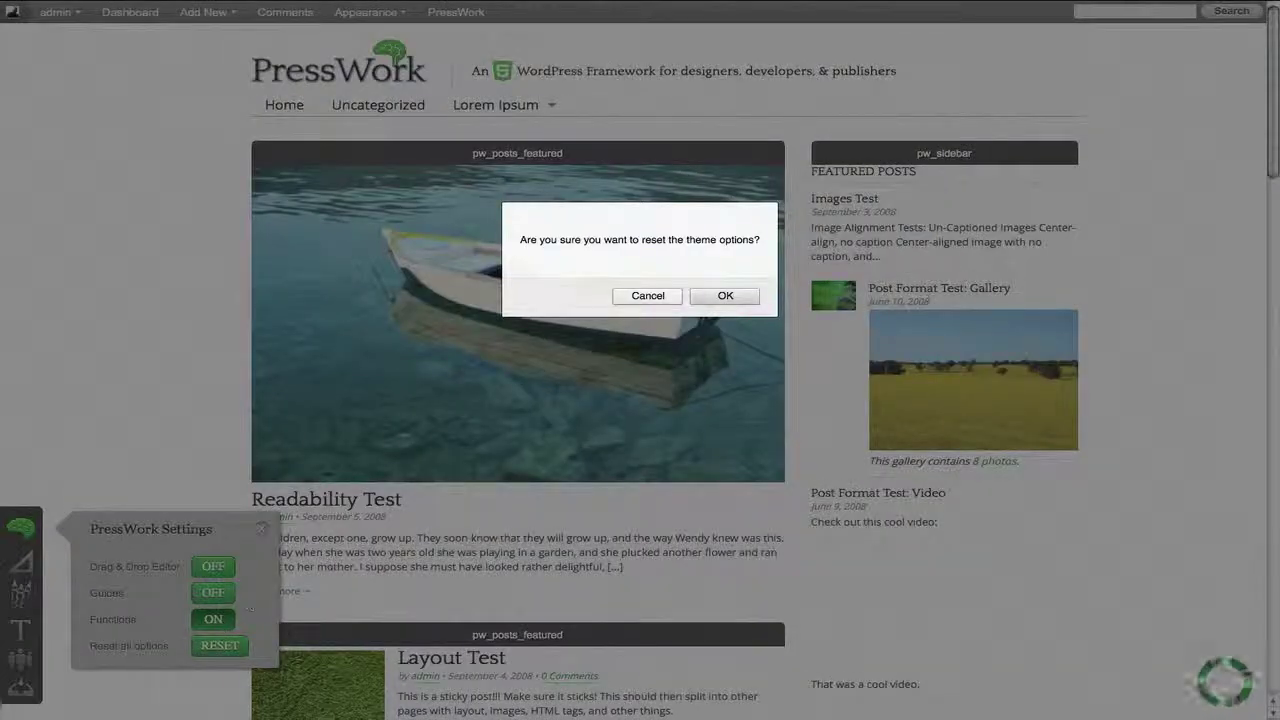
click(726, 295)
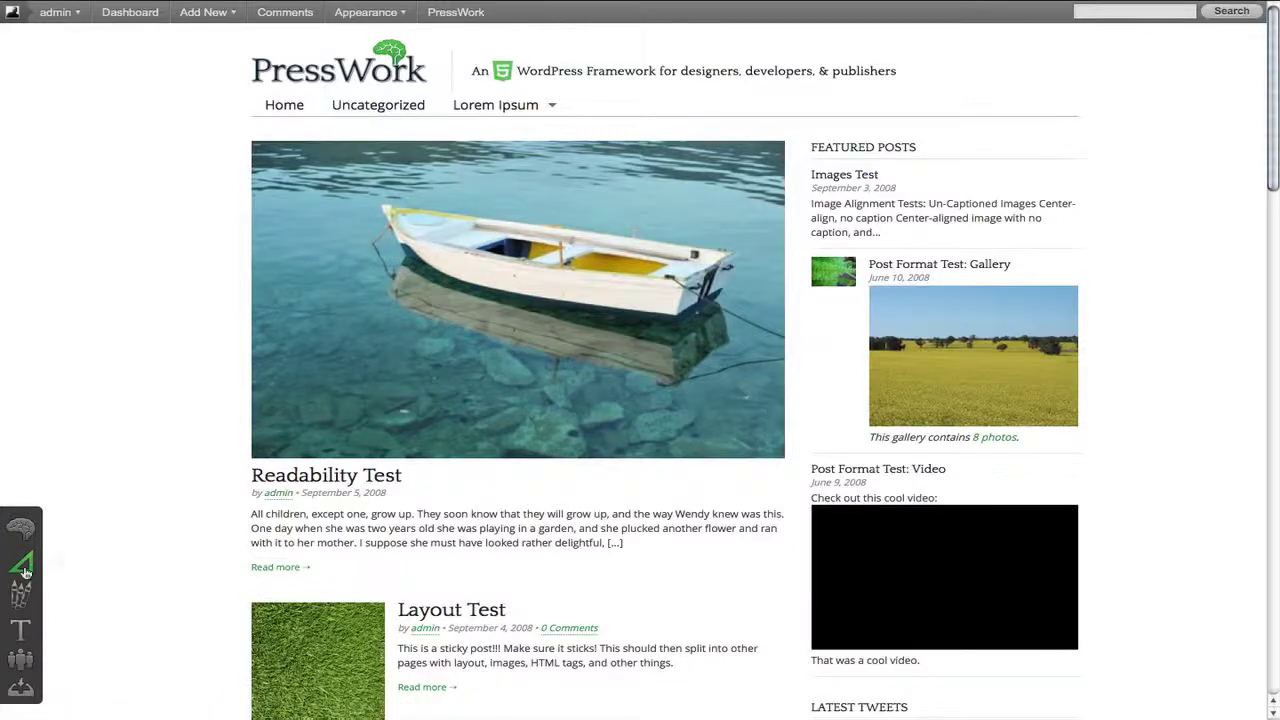
In the Layout panel's Header section, add the site description, a Widgetized Area and a Sub Nav Menu
click(23, 566)
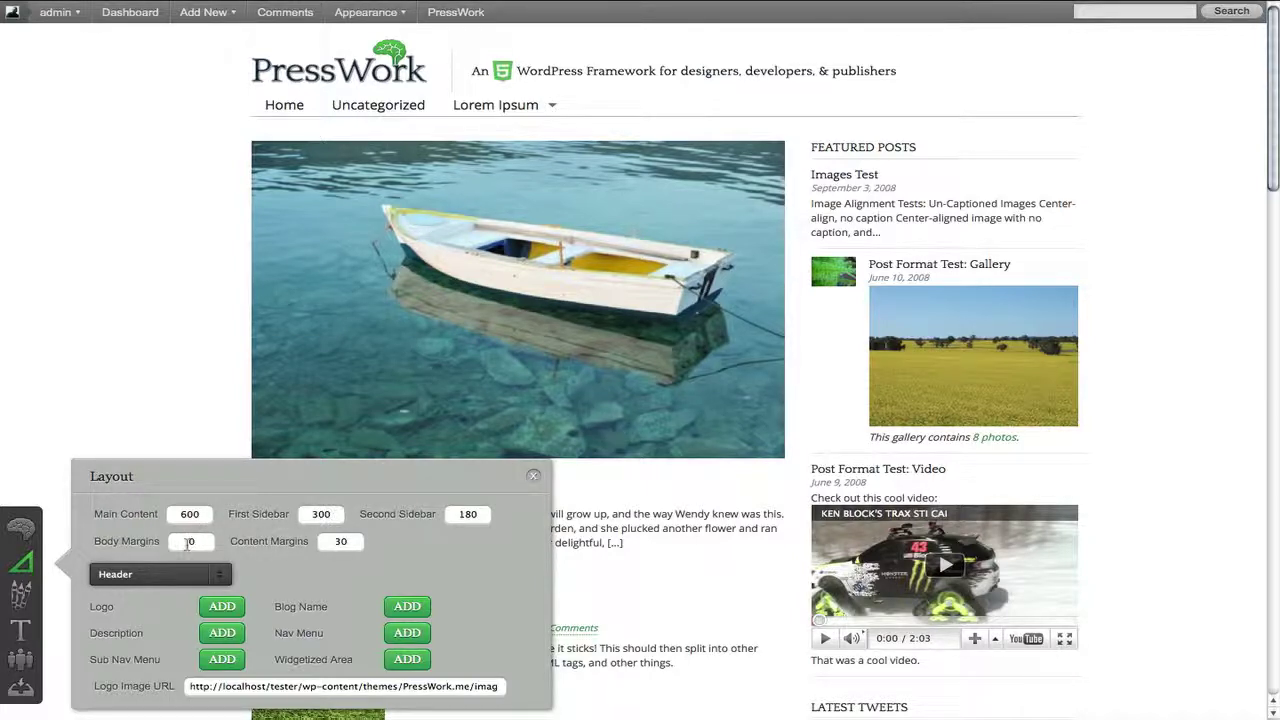
scroll(289, 575, down, 1)
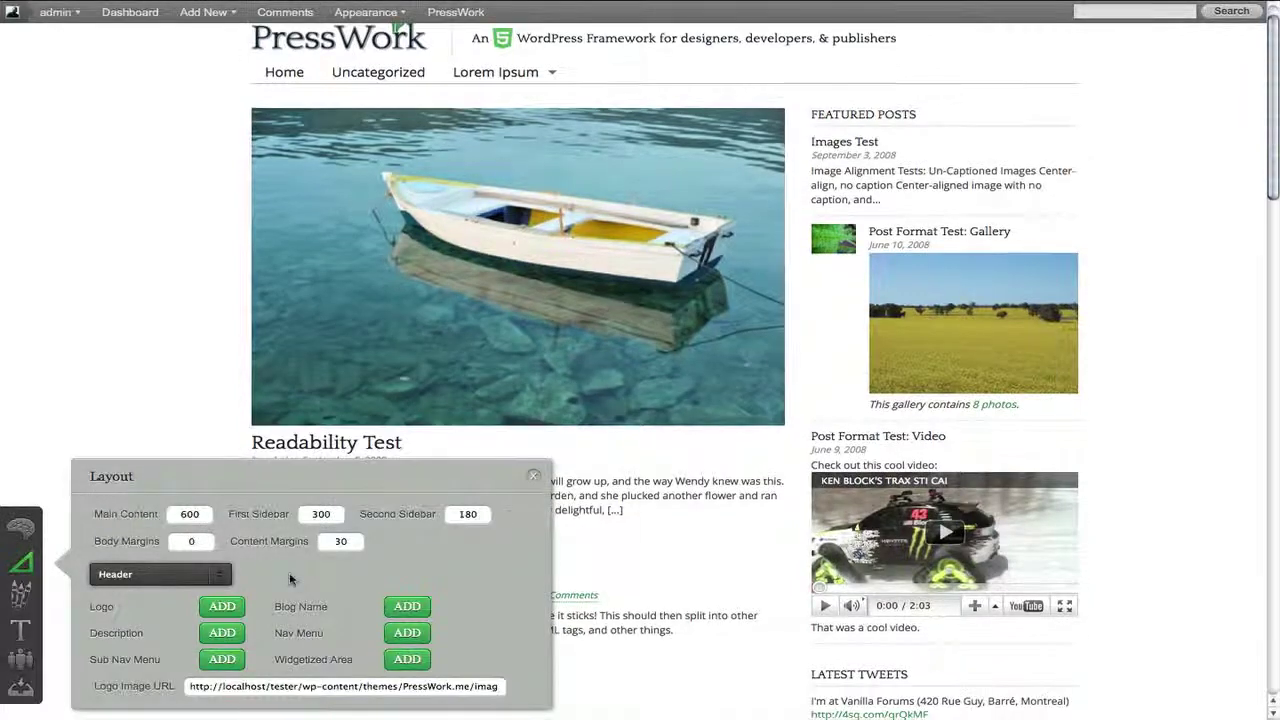
scroll(290, 579, up, 1)
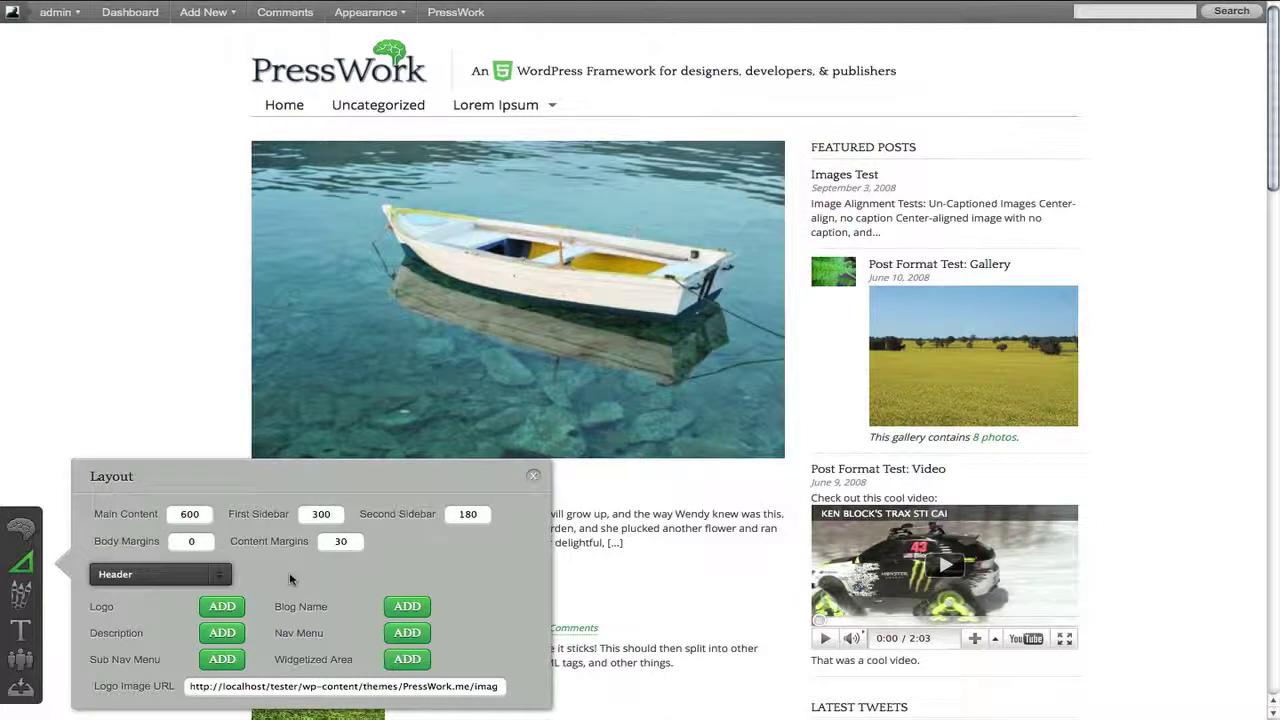
click(222, 633)
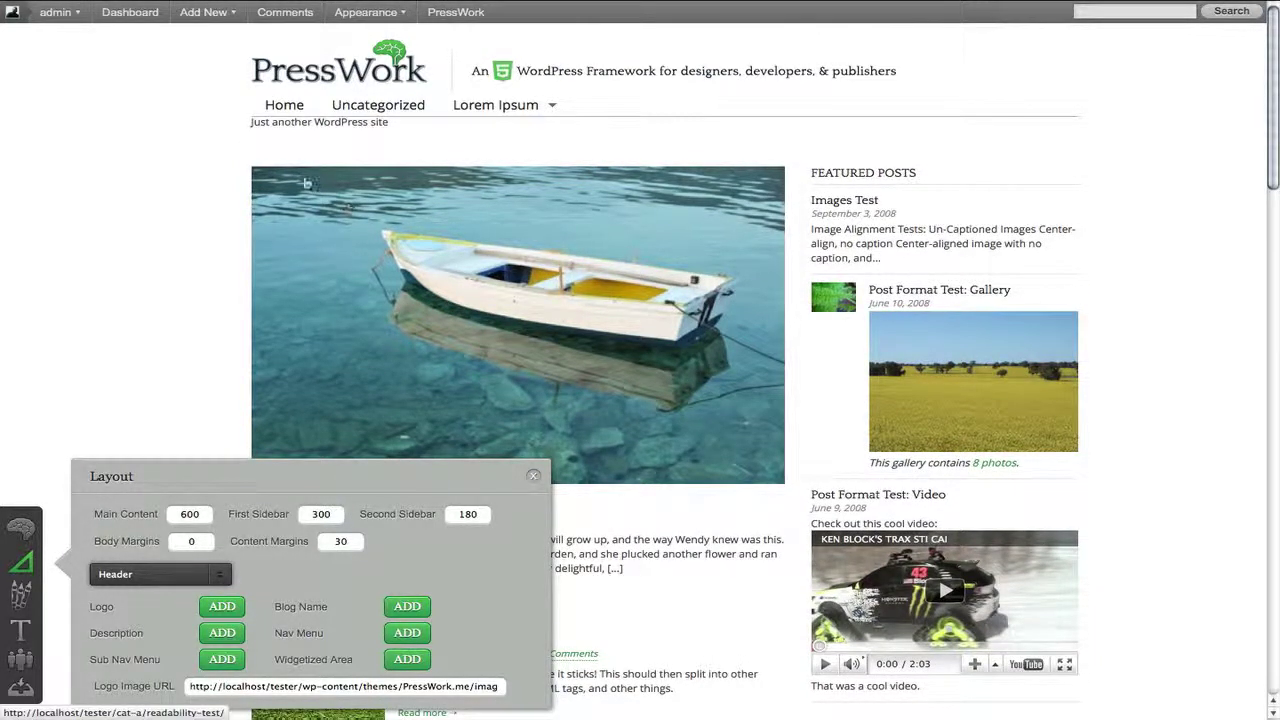
click(414, 662)
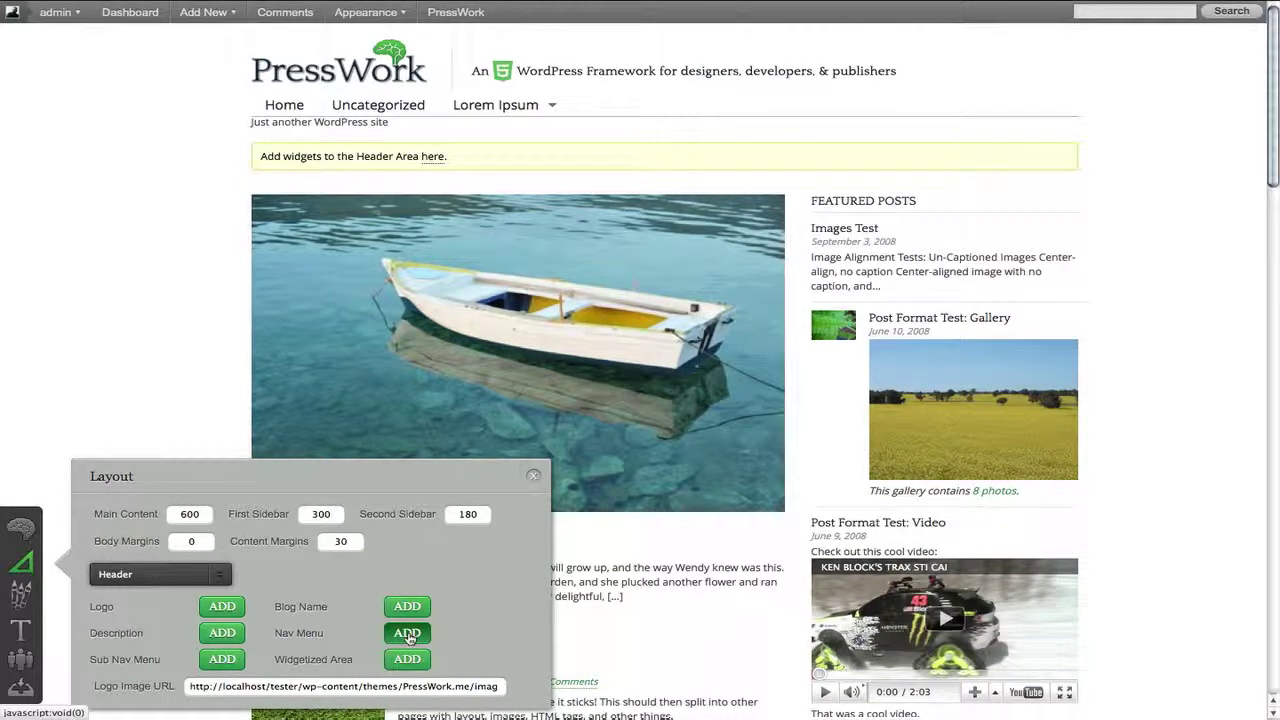
click(222, 660)
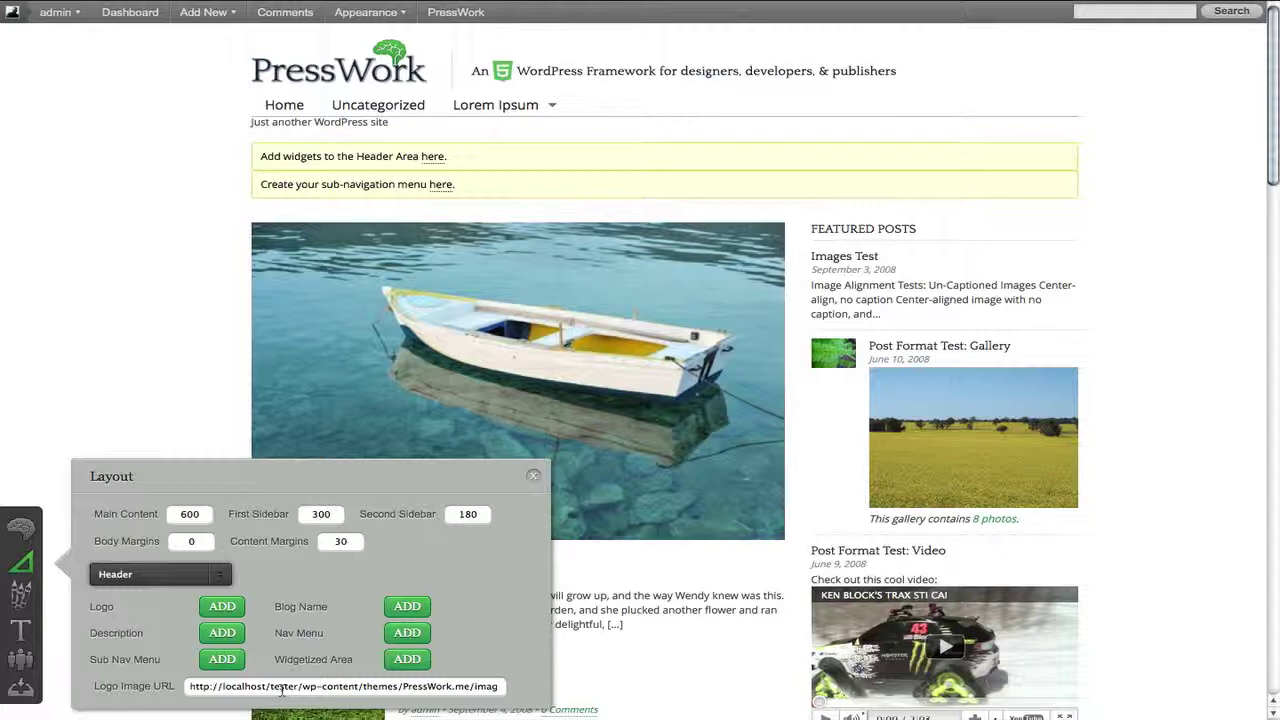
Replace the Logo Image URL with the pasted wp3-logo.png address and apply it
triple_click(282, 689)
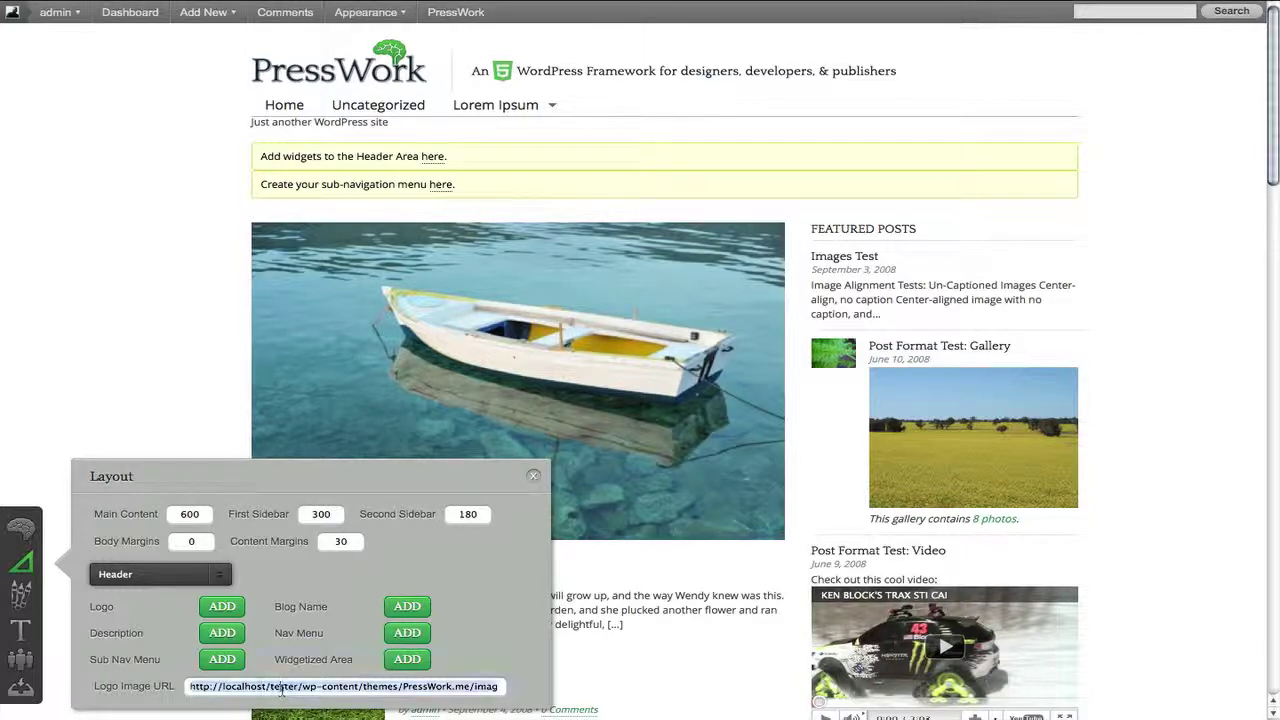
text(http://s.wordpress.org/style/images/wp3-logo.png)
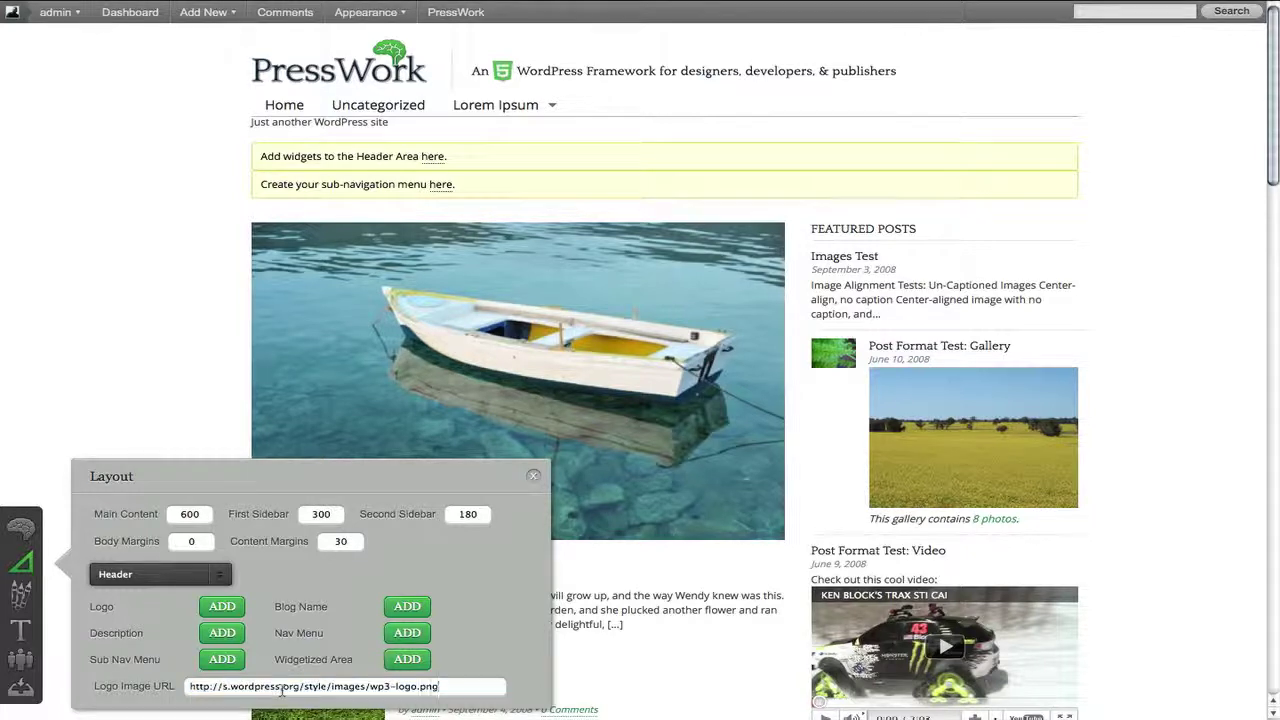
key(Return)
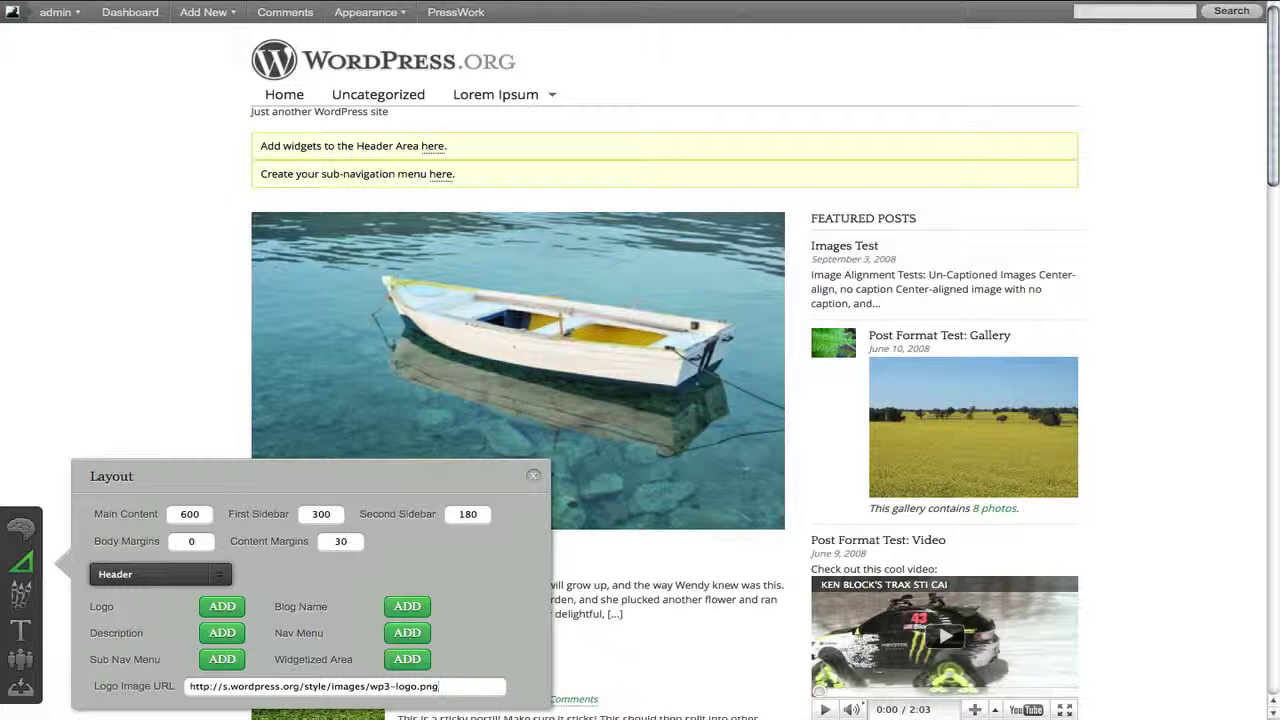
shift+click(300, 690)
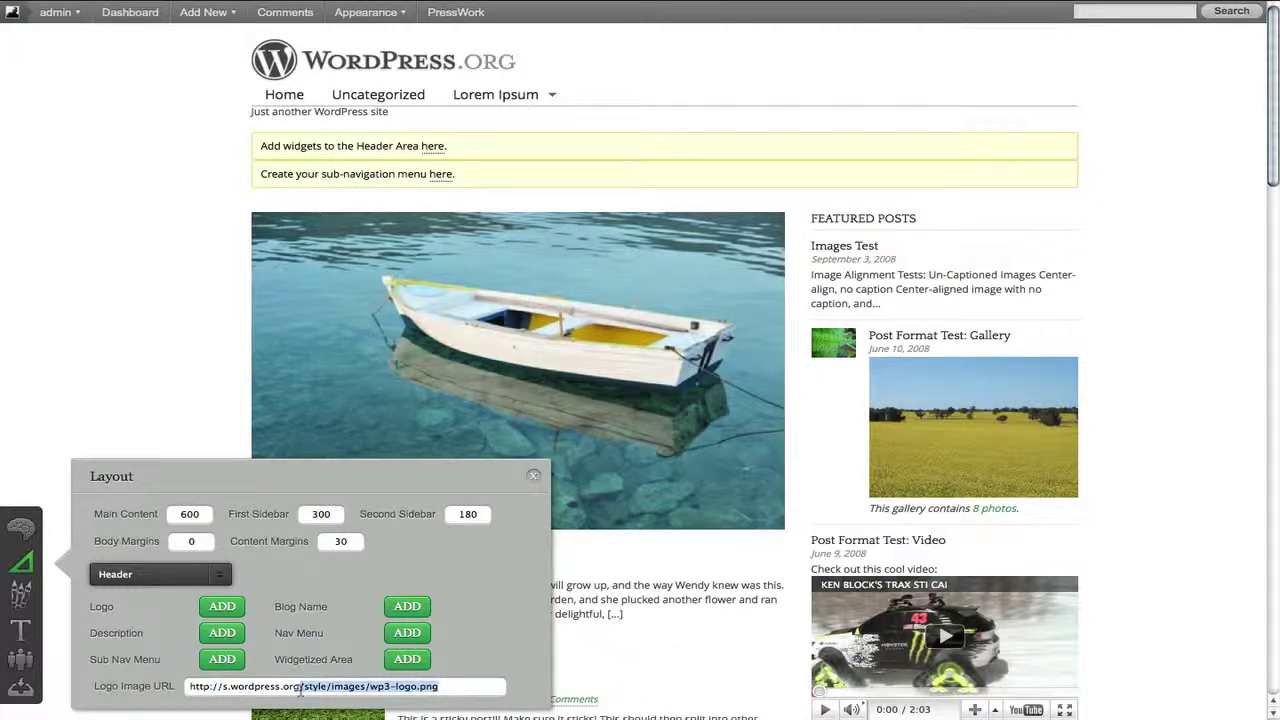
key(Right)
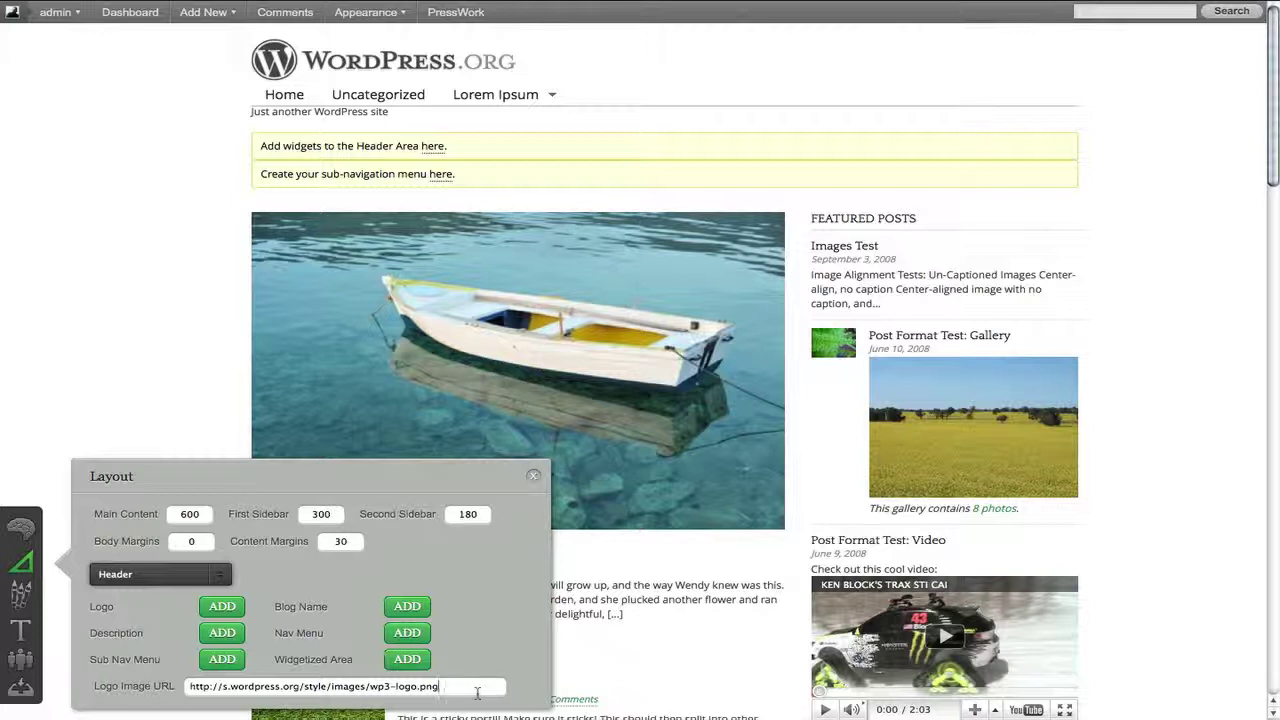
double_click(477, 692)
Set Main Content width from 600 to 400 and First Sidebar from 300 to 200, then check the page
click(201, 514)
double_click(201, 514)
text(400)
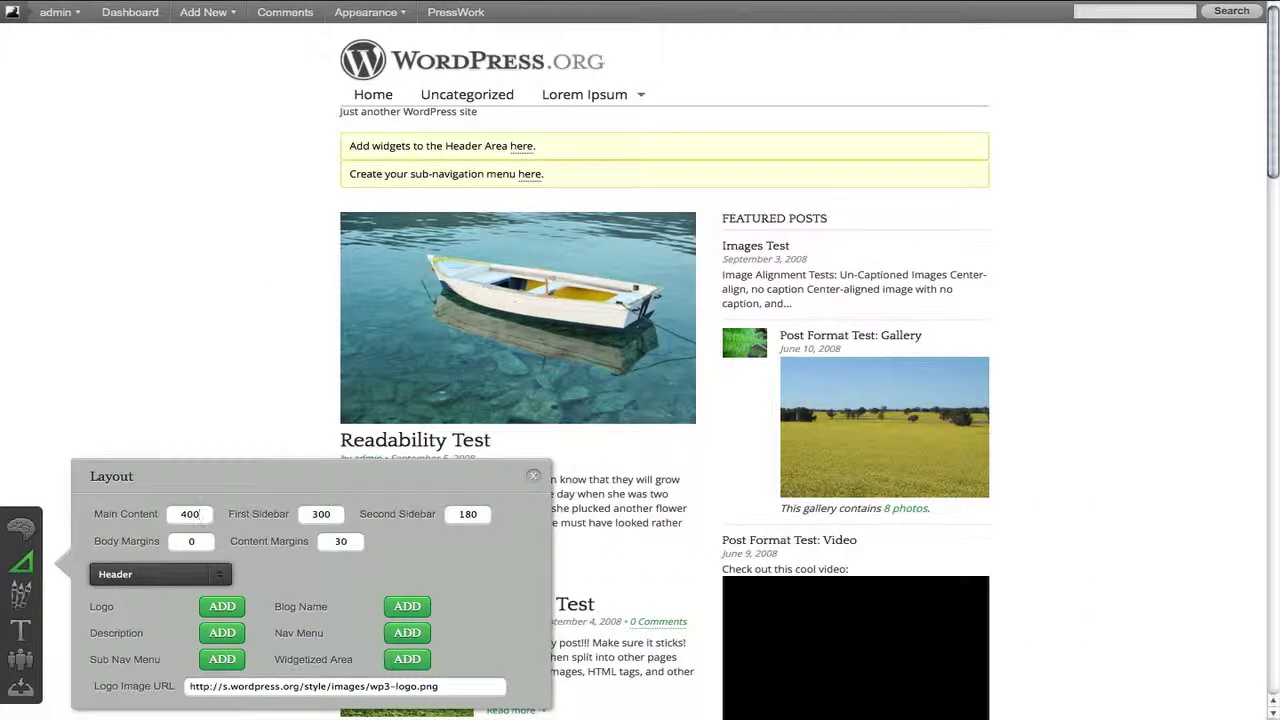
double_click(319, 514)
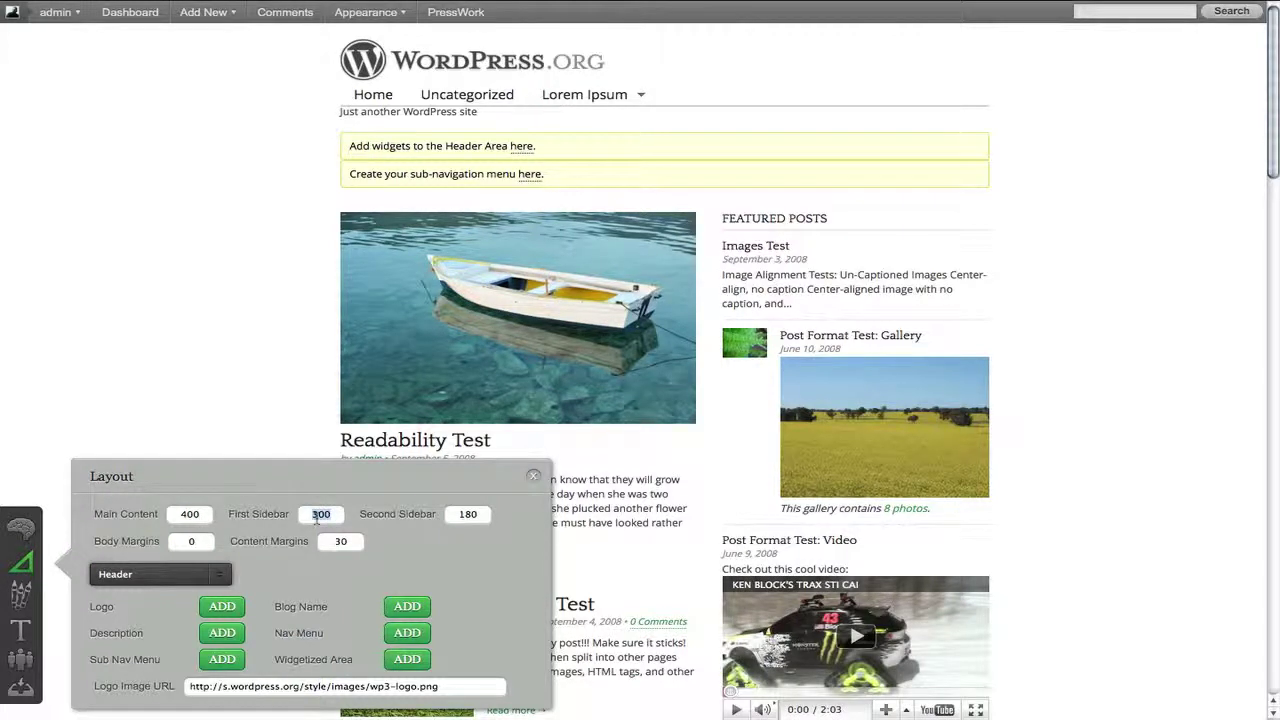
text(200)
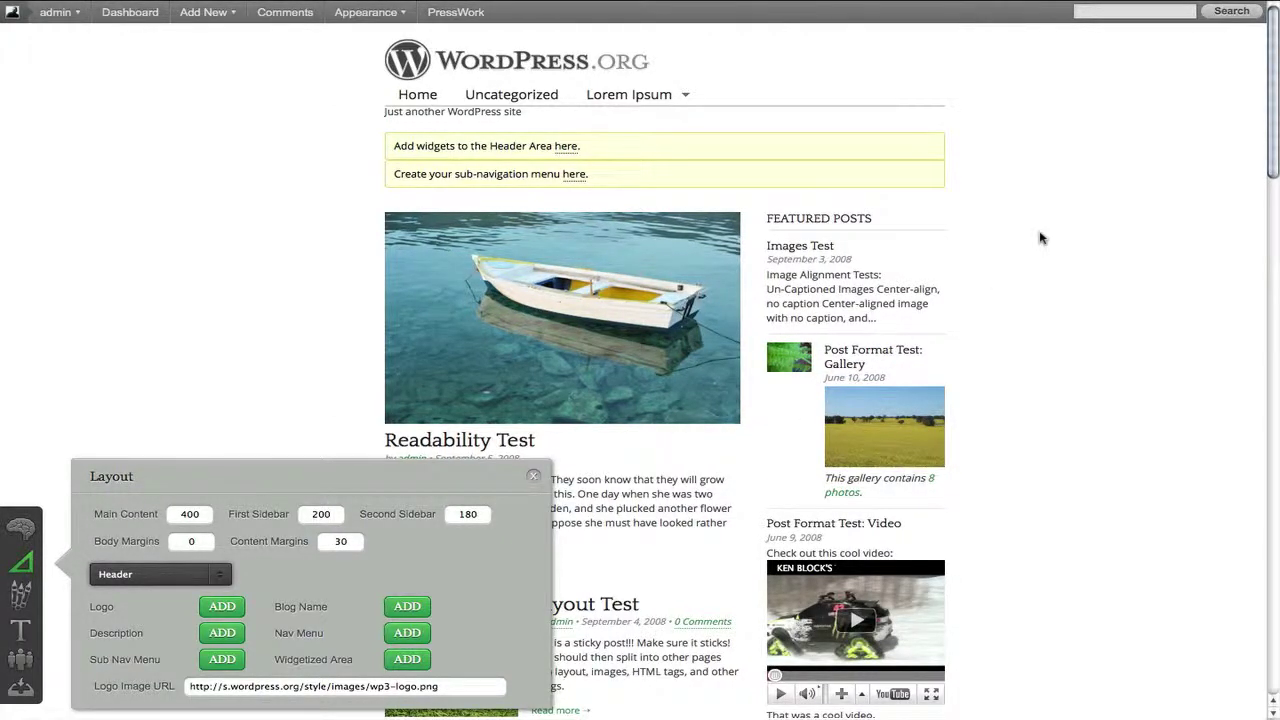
scroll(1040, 237, down, 12)
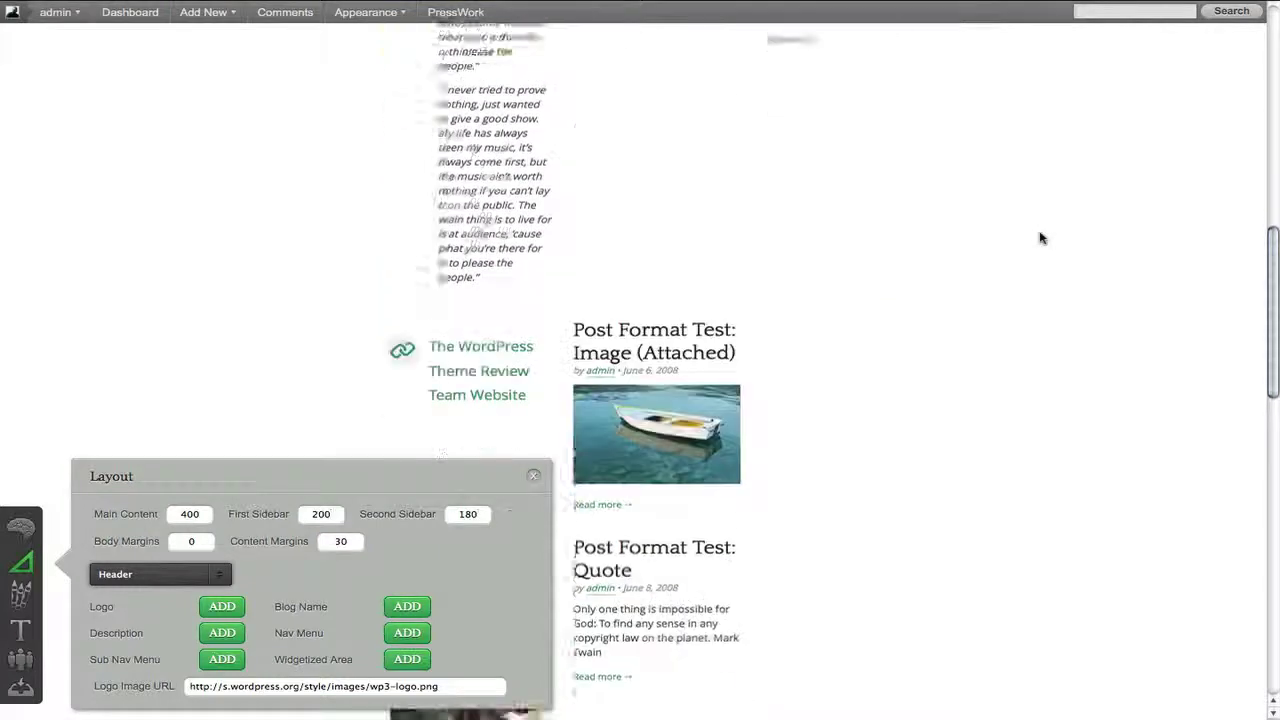
scroll(1040, 237, down, 10)
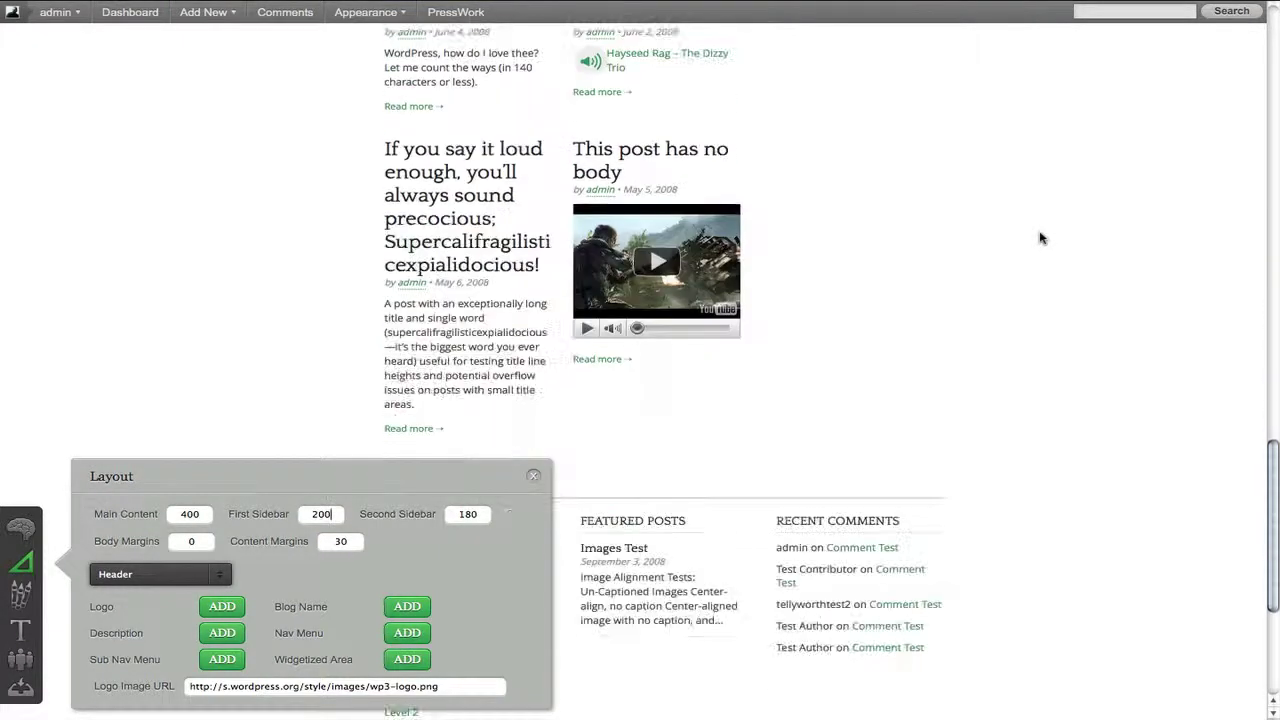
scroll(1040, 237, down, 4)
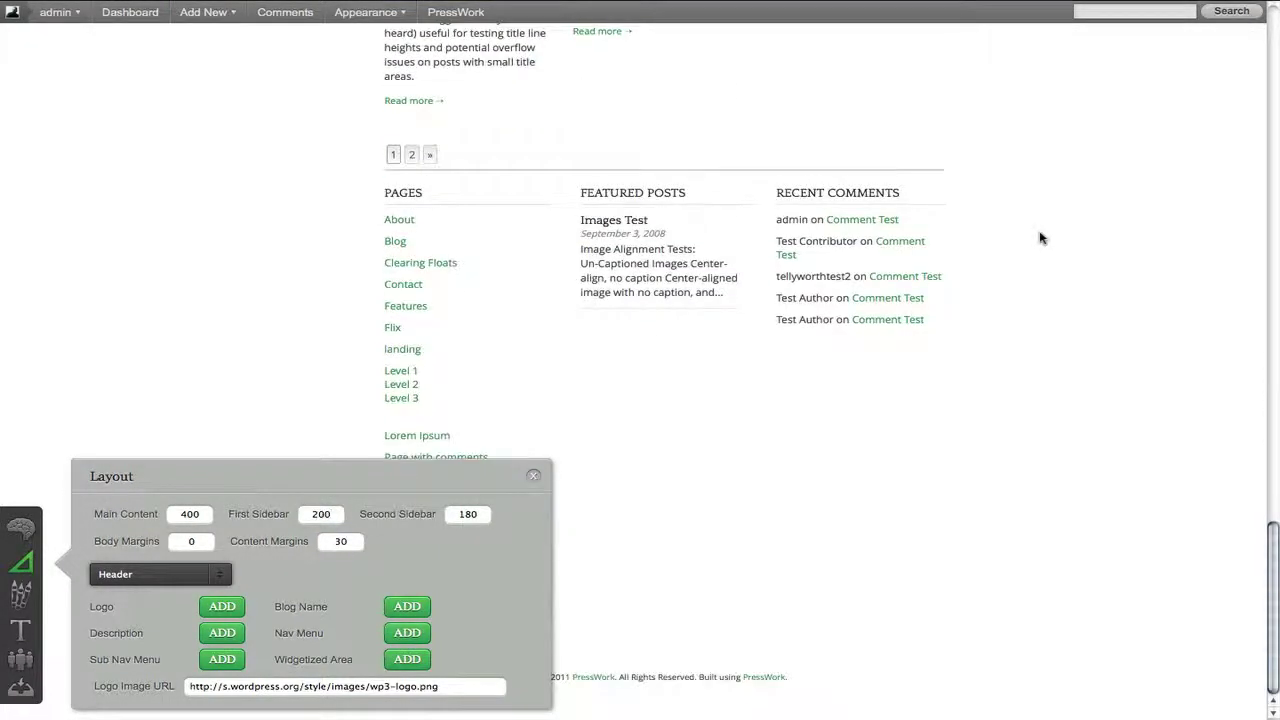
scroll(1040, 237, up, 20)
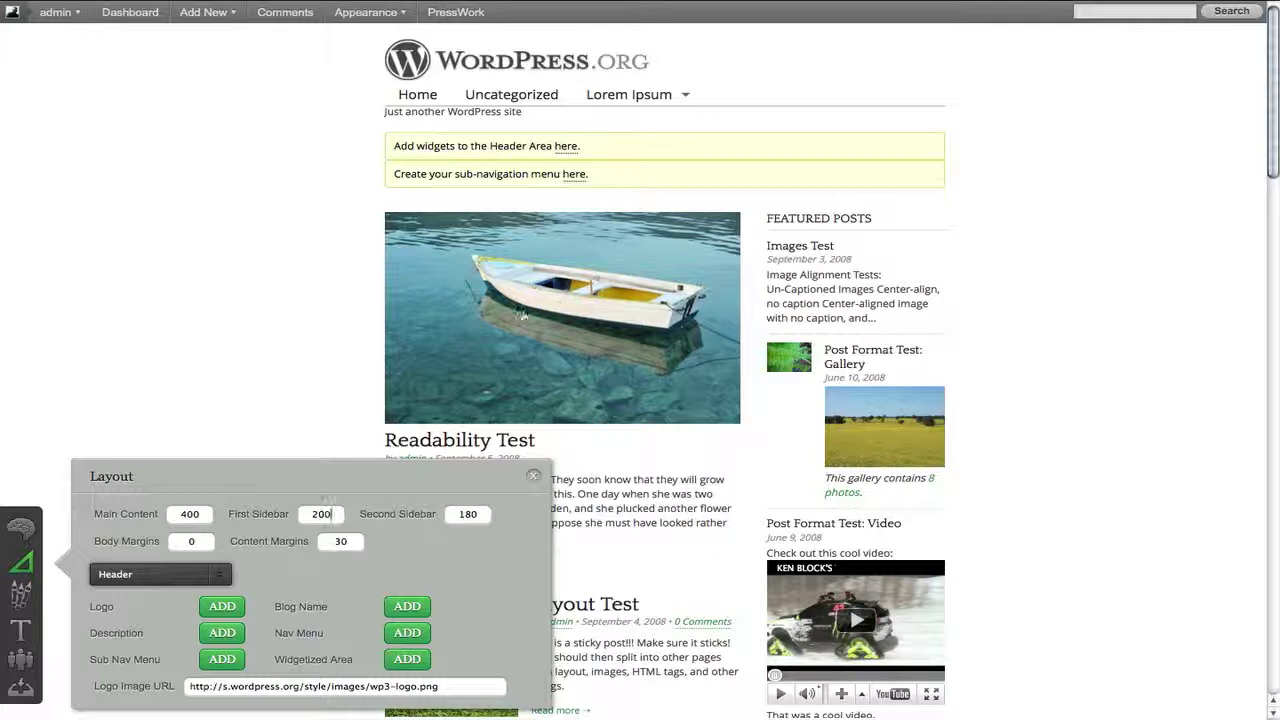
In the Main Content layout section, add the first and second sidebars and set Main Content width to 800
click(165, 574)
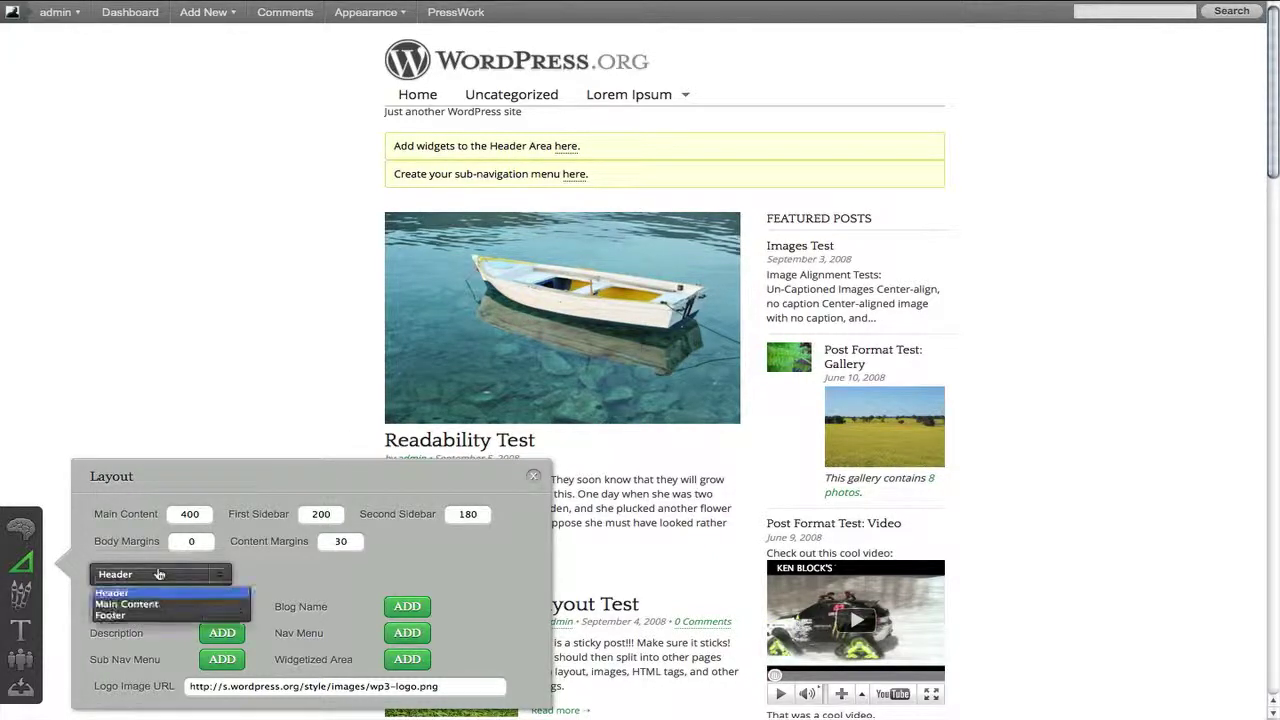
click(157, 605)
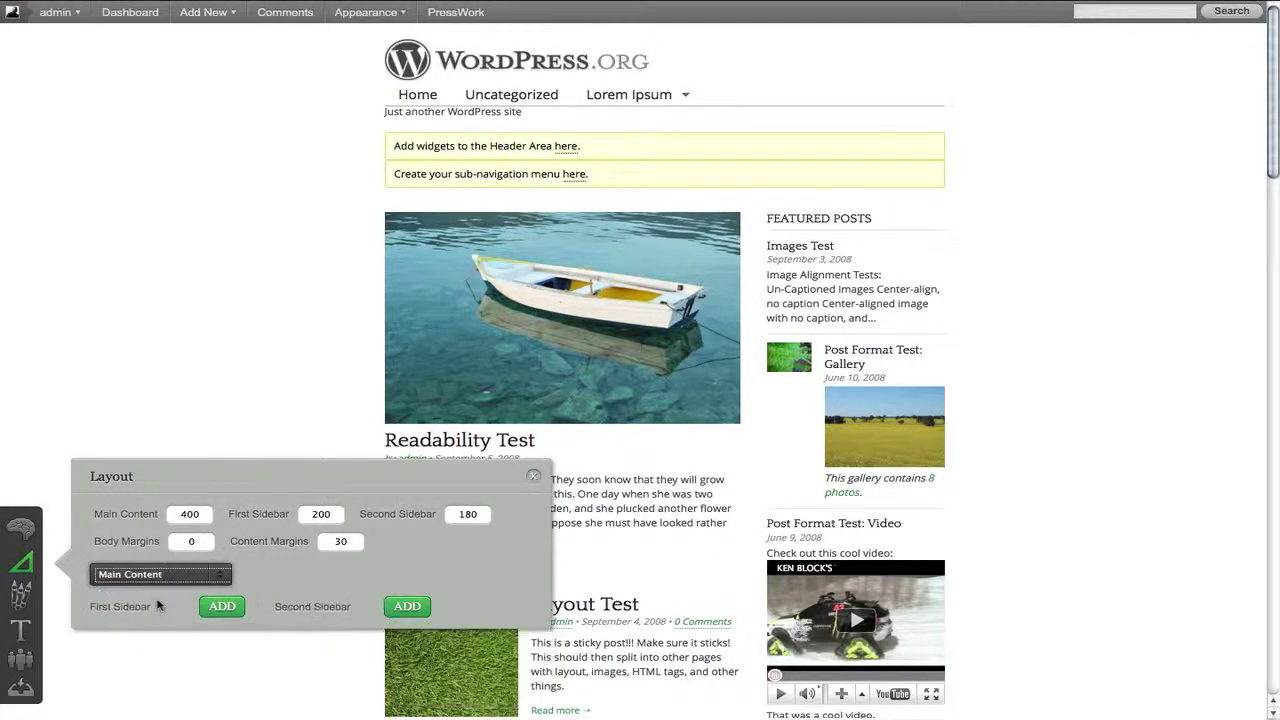
click(221, 604)
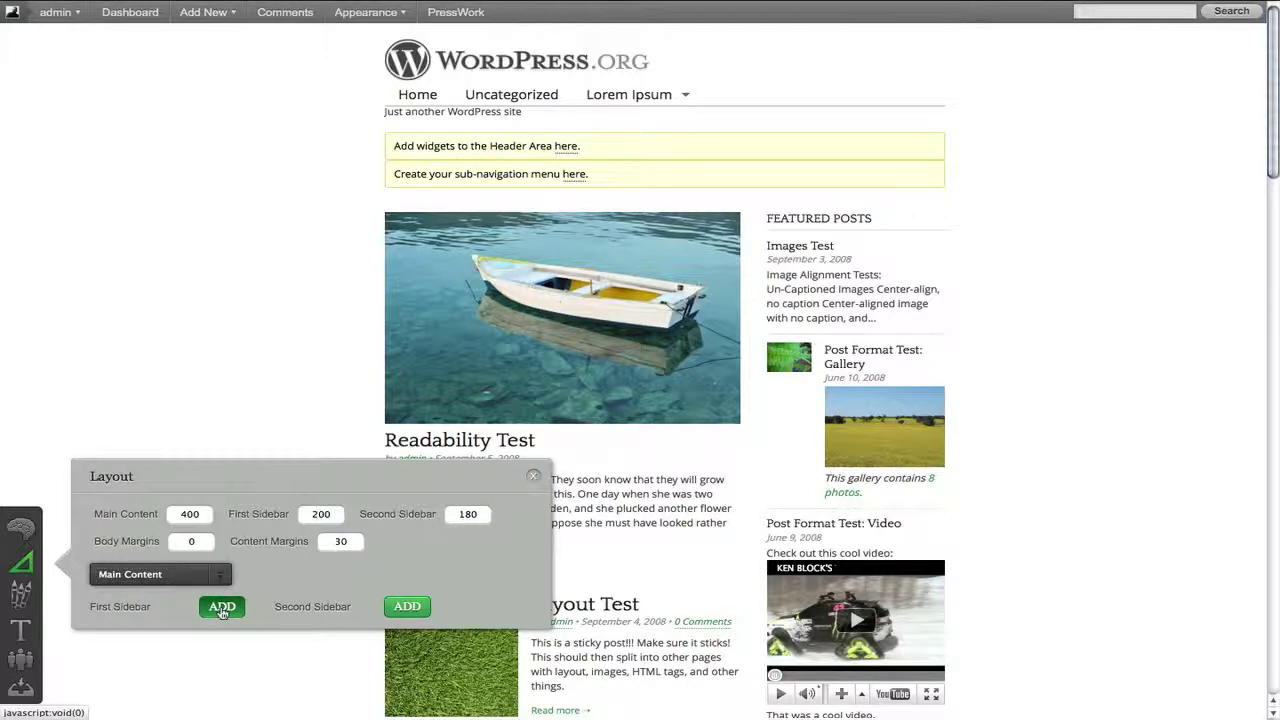
click(397, 614)
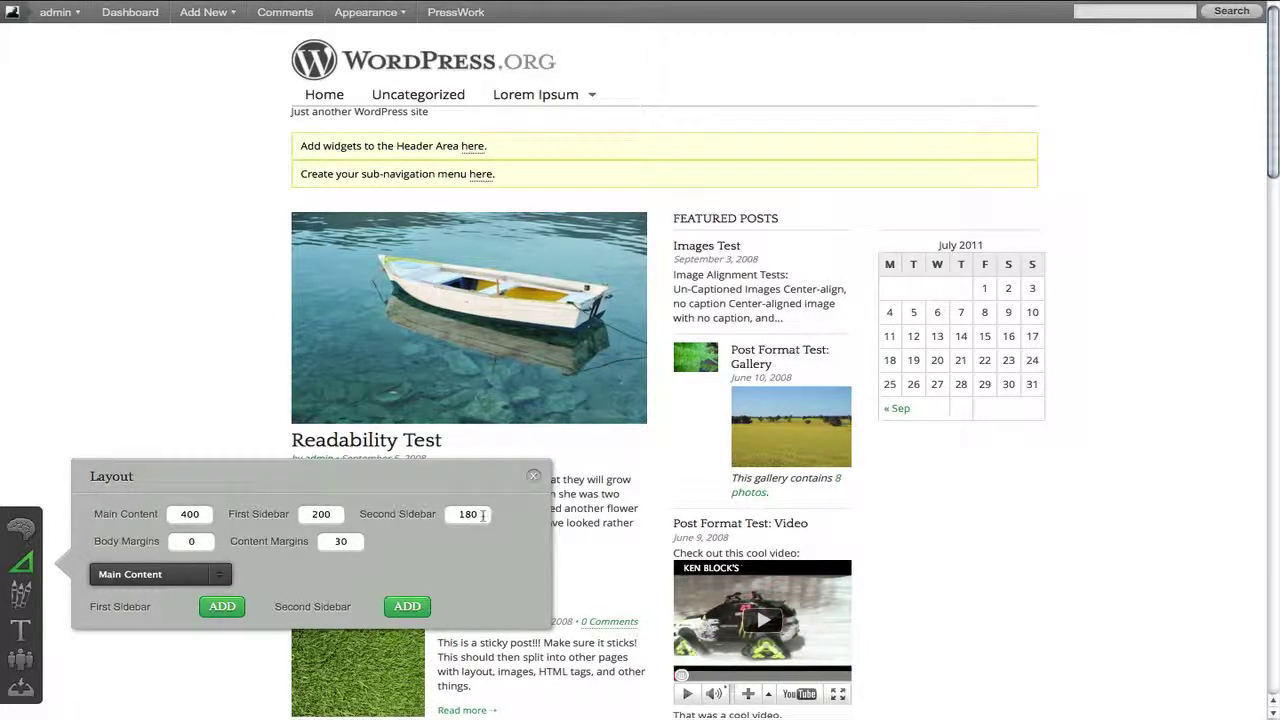
double_click(185, 516)
text(800)
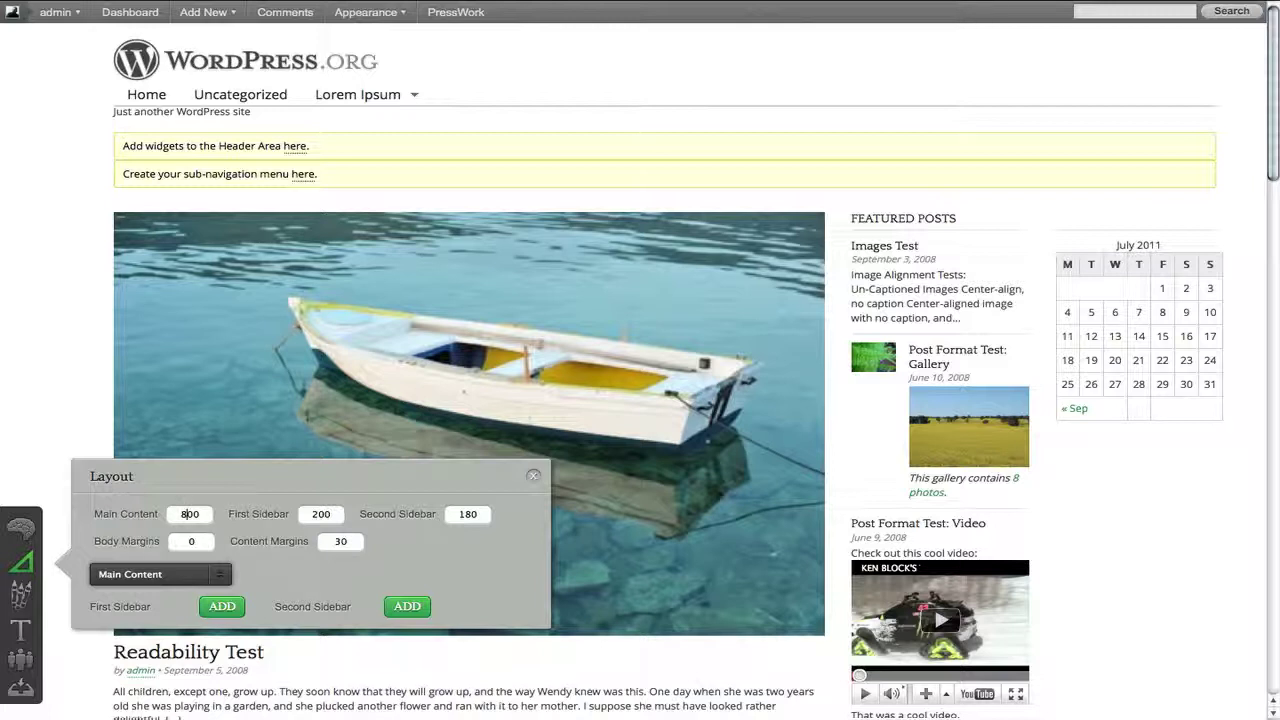
Reset all options from PressWork Settings and confirm with OK
click(21, 529)
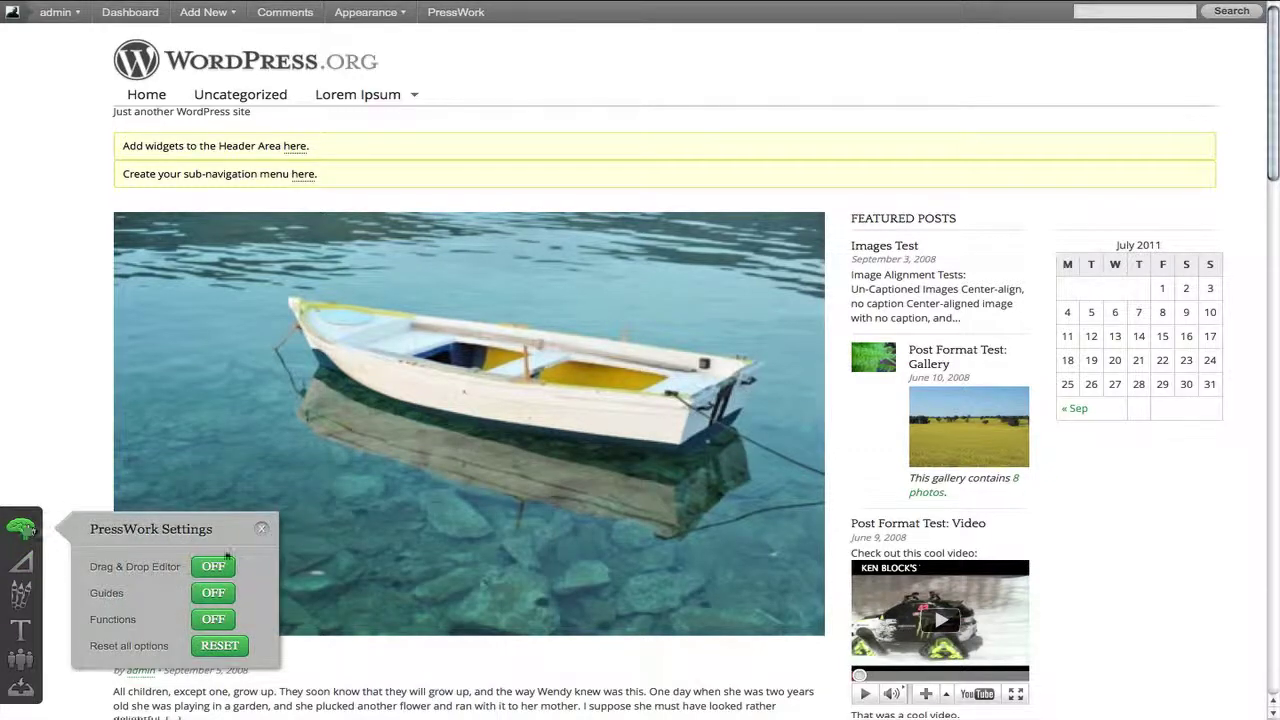
click(224, 647)
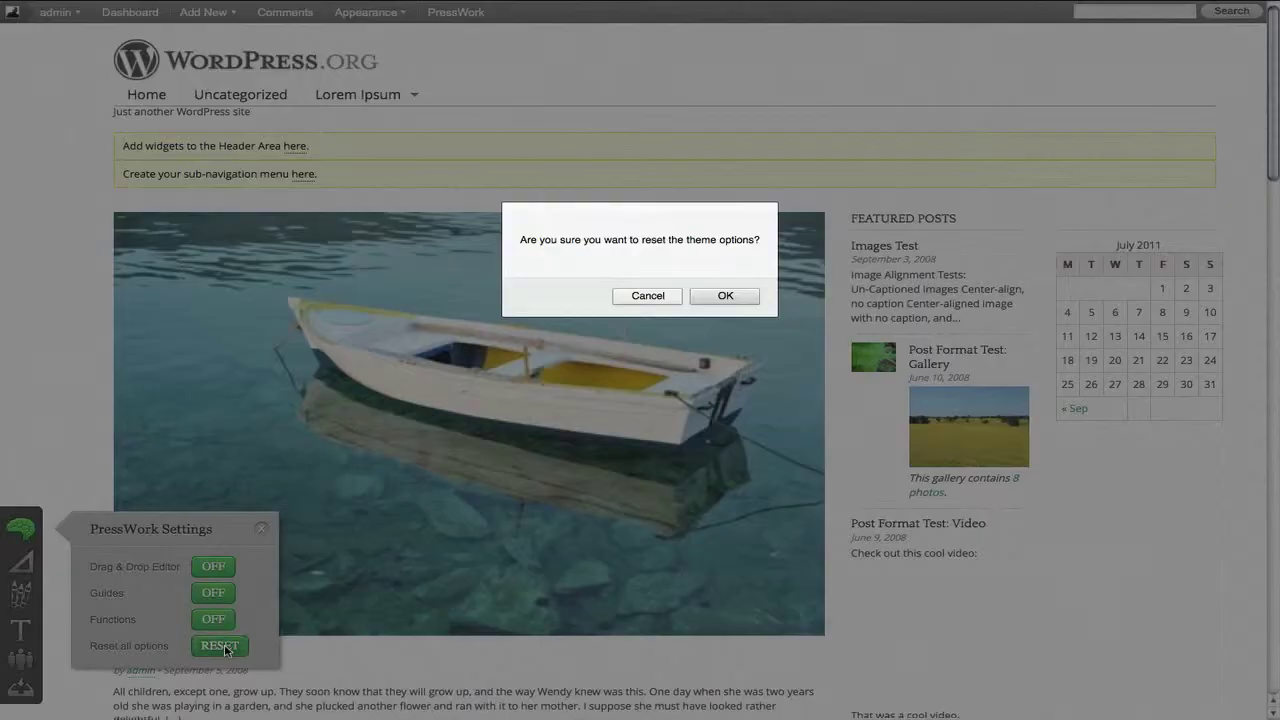
click(740, 299)
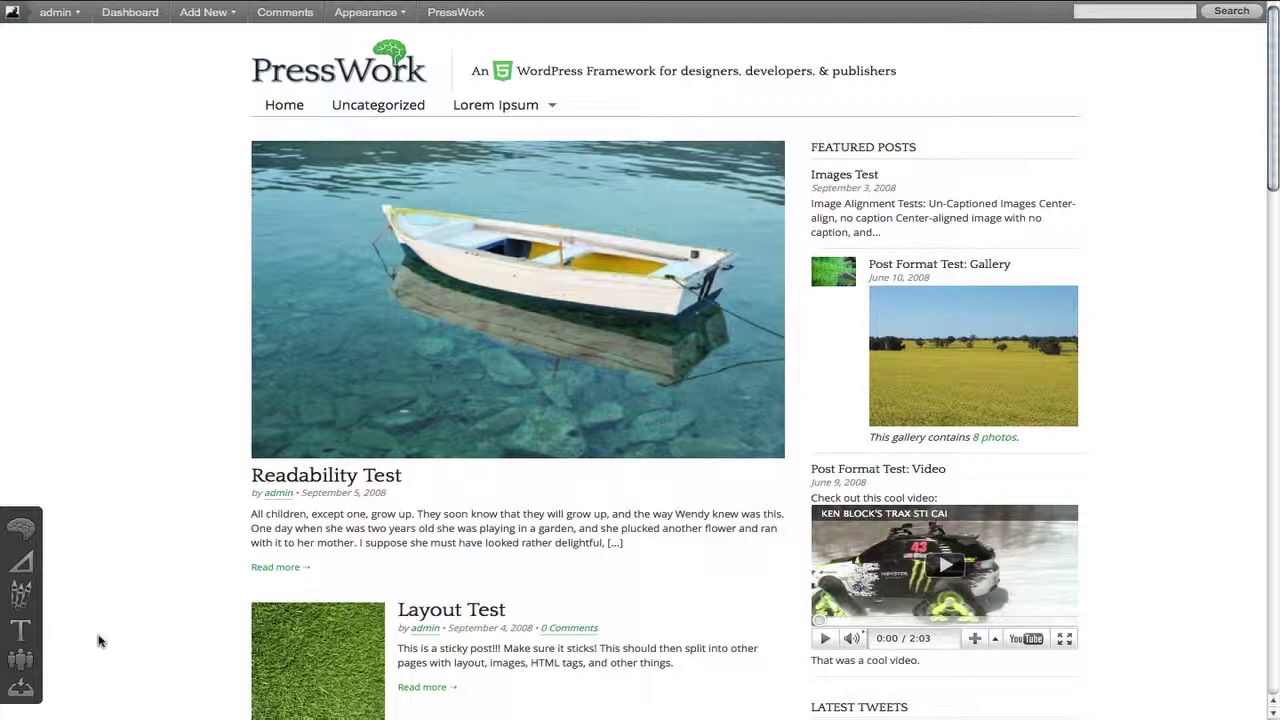
Open the Colors panel and choose Post Title, showing its #222222 color and hover color
click(22, 597)
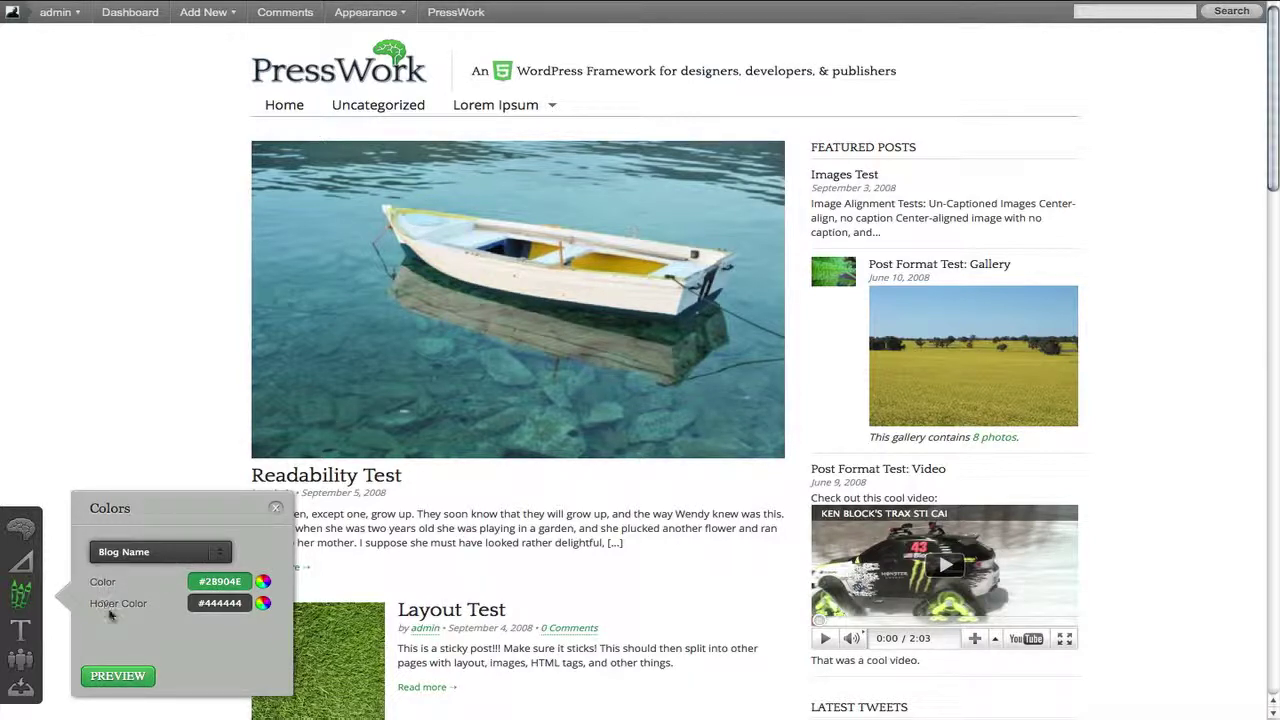
click(216, 553)
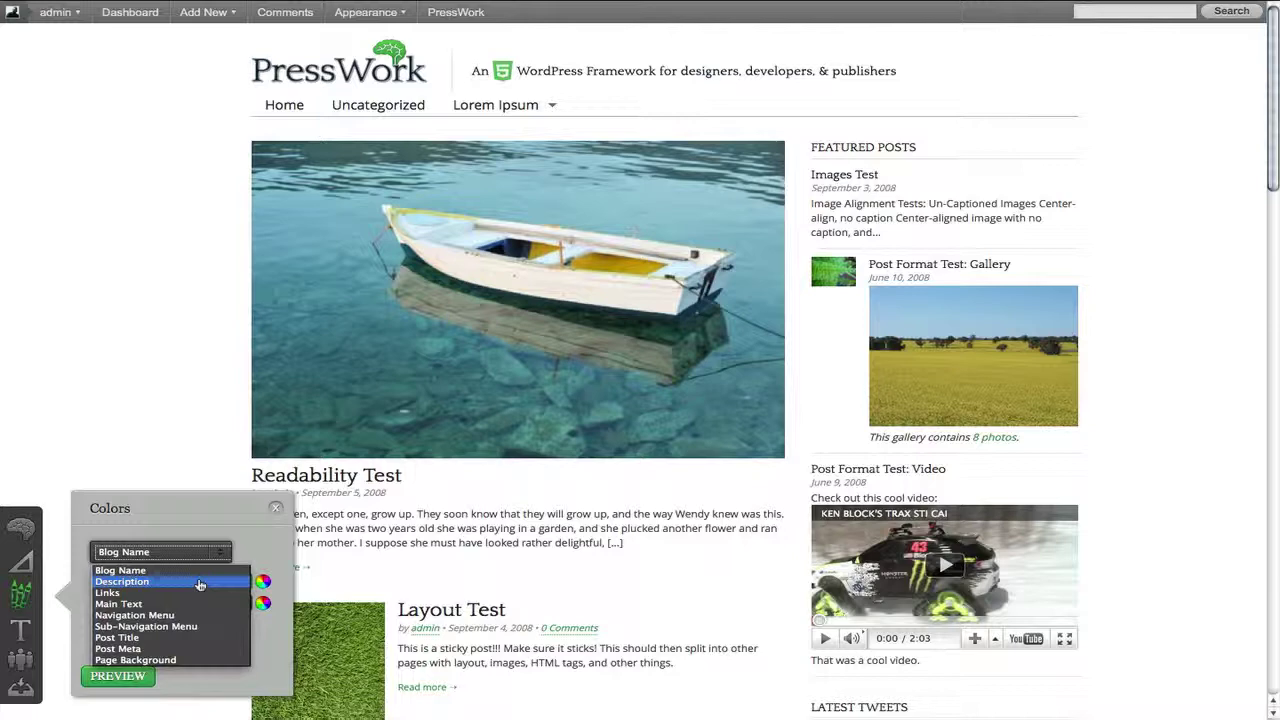
click(165, 637)
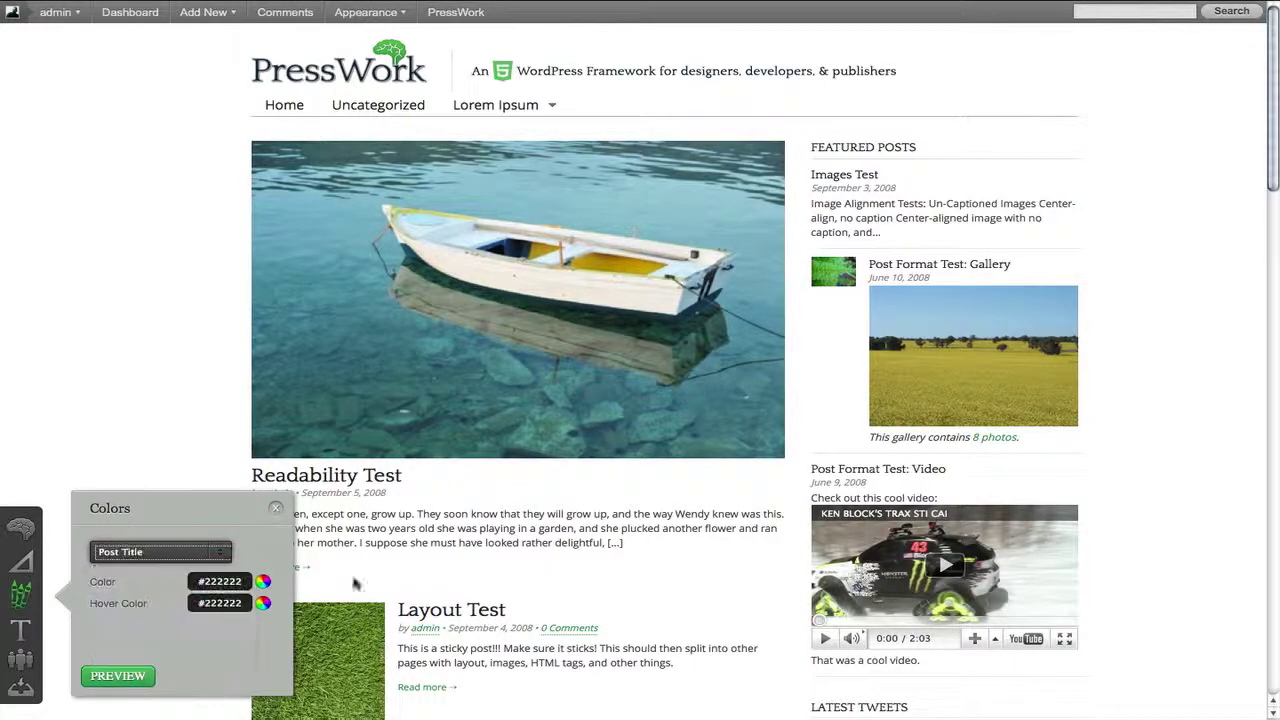
scroll(312, 585, down, 2)
scroll(665, 535, down, 5)
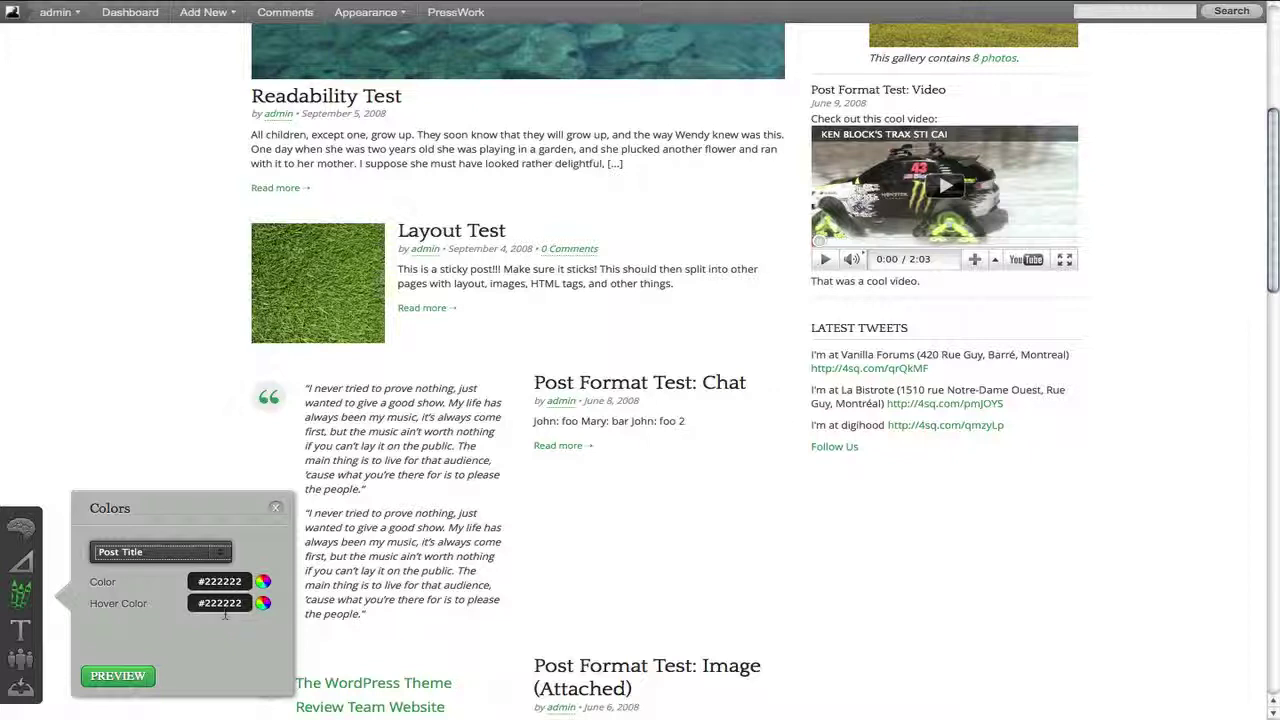
Pick dark red #b62020 as the Post Title color and preview it on the page
click(236, 581)
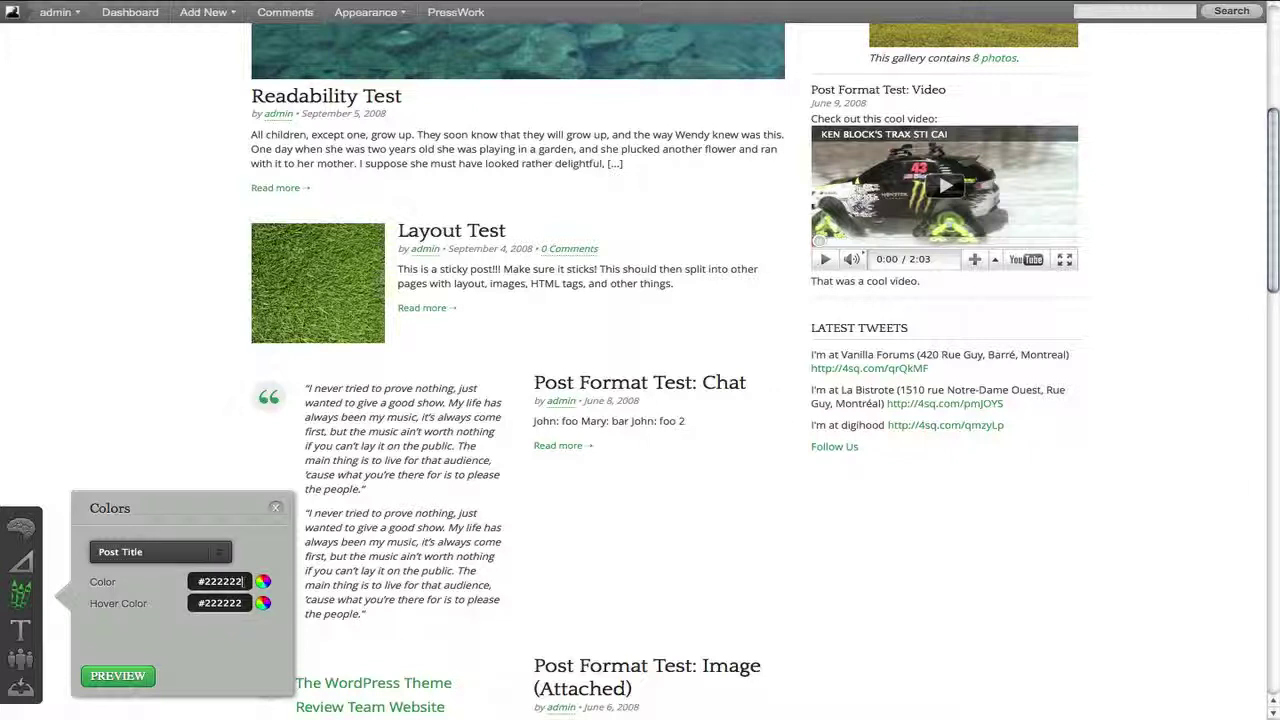
click(263, 582)
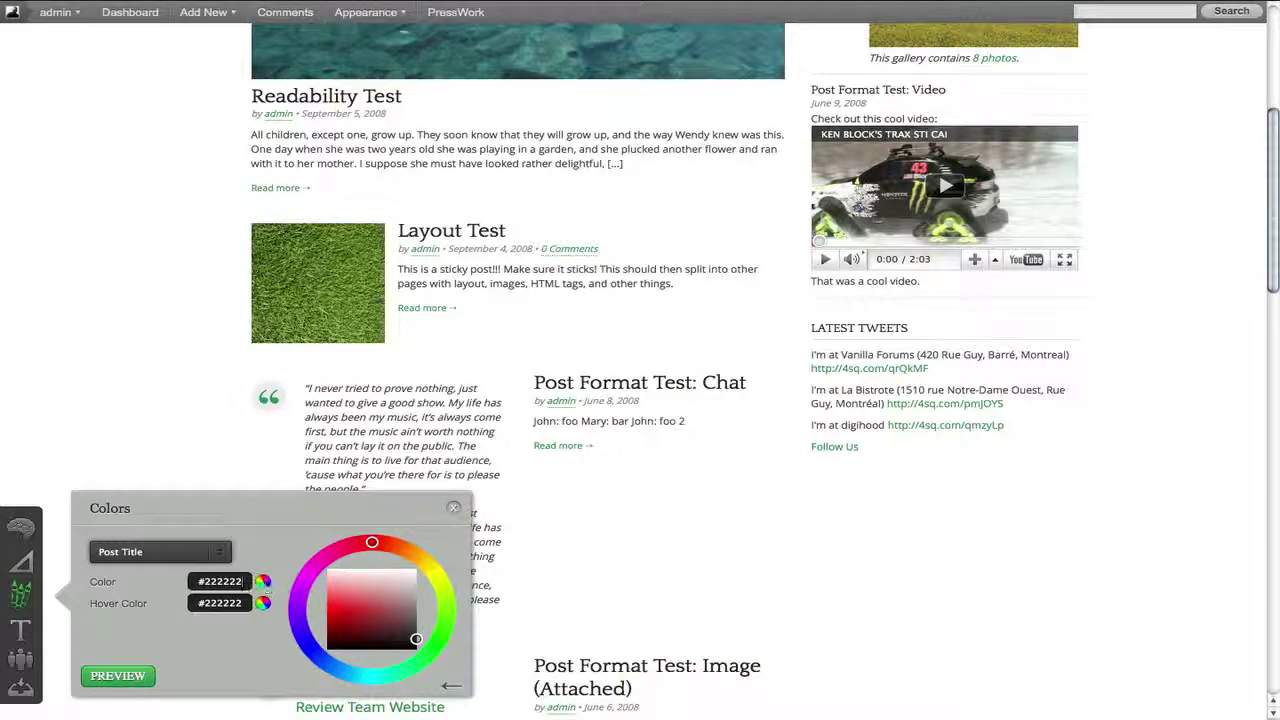
click(354, 615)
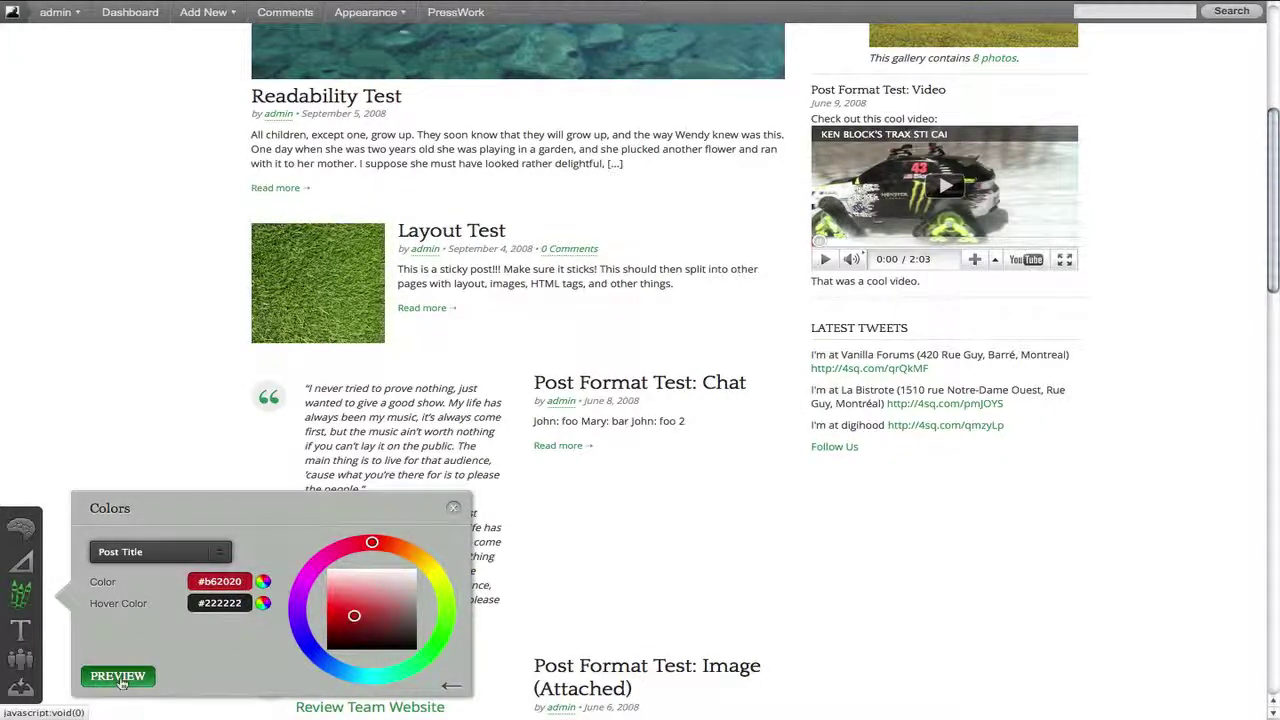
click(119, 679)
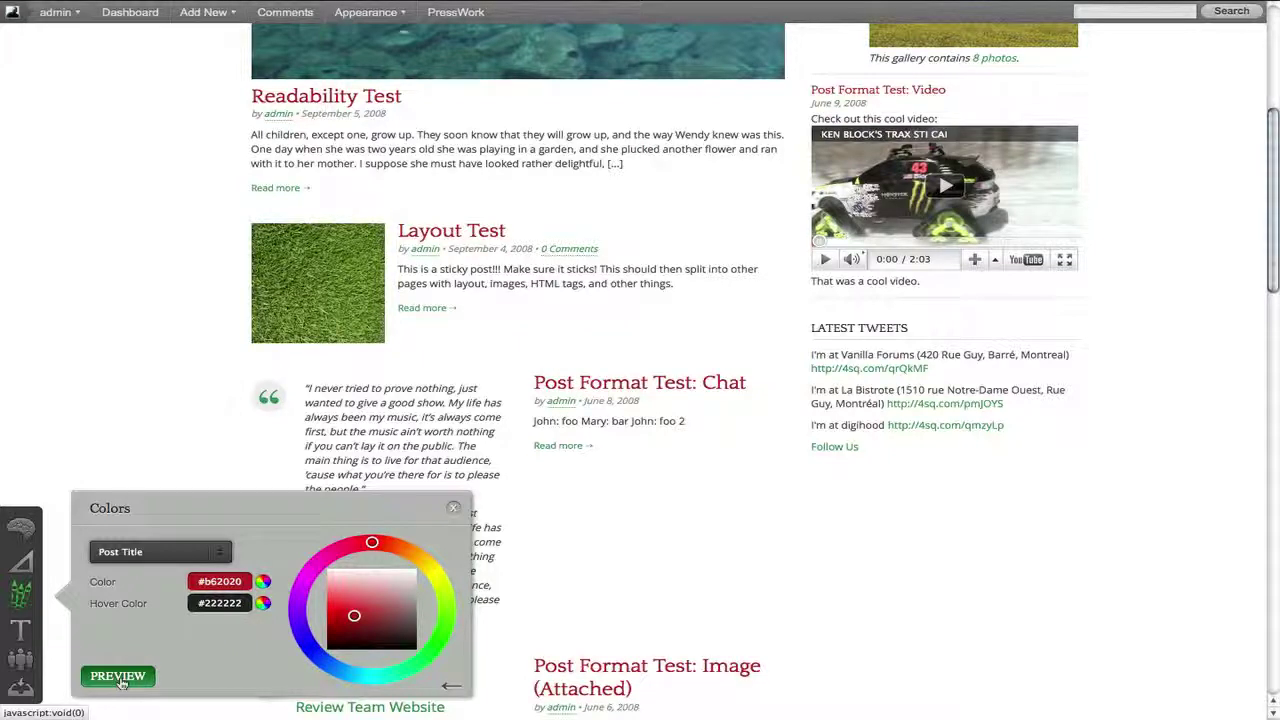
Set the Post Title hover color to blue #1f5ddb and close the color picker
click(230, 603)
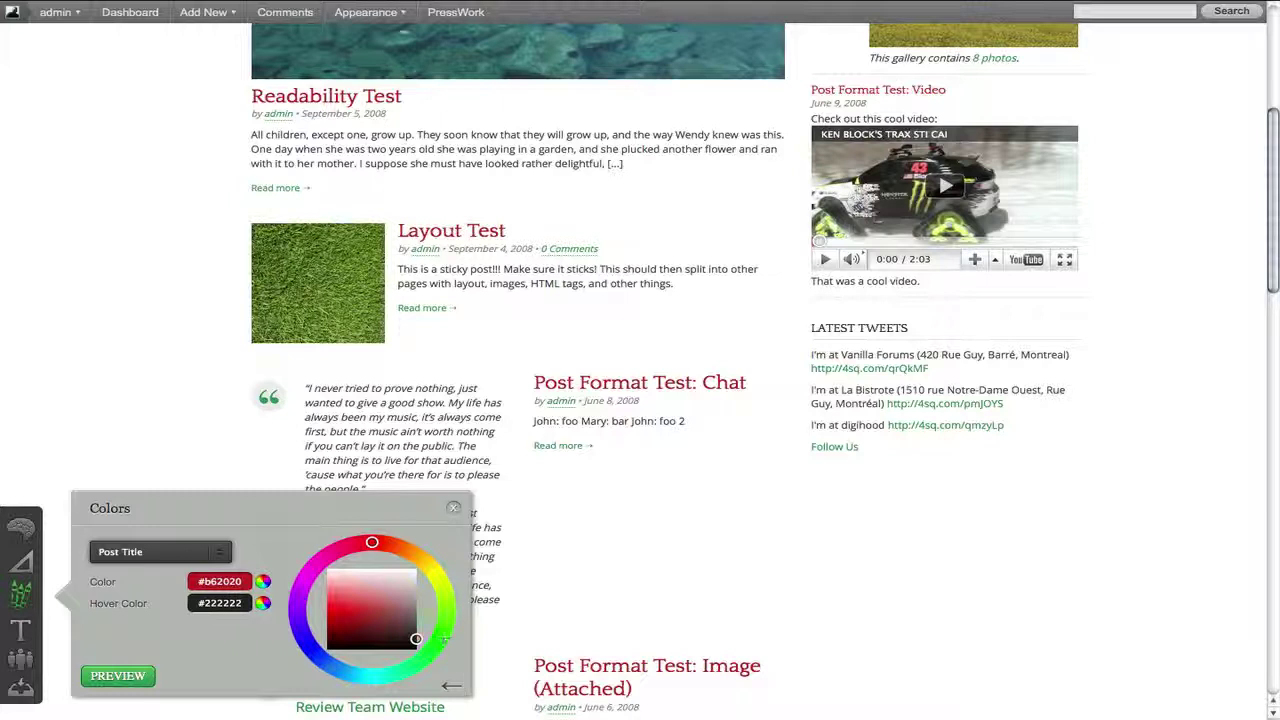
drag(445, 634, 324, 661)
click(349, 610)
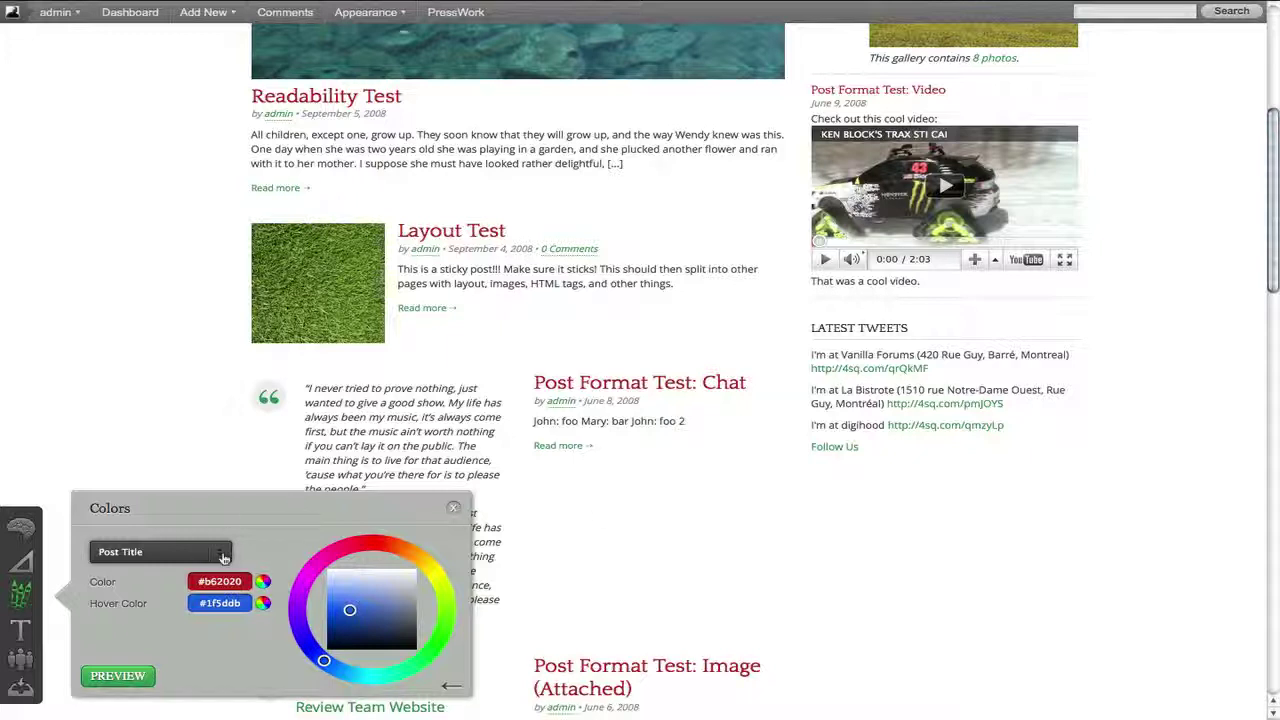
click(223, 557)
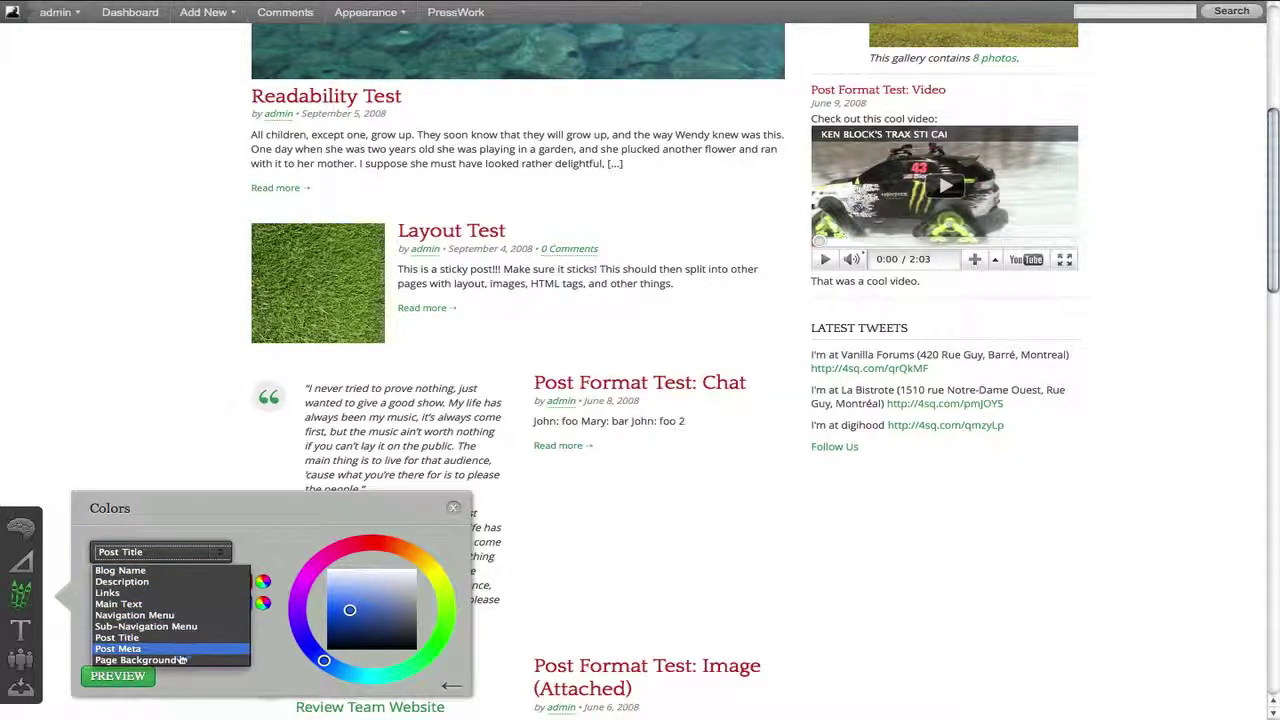
click(263, 541)
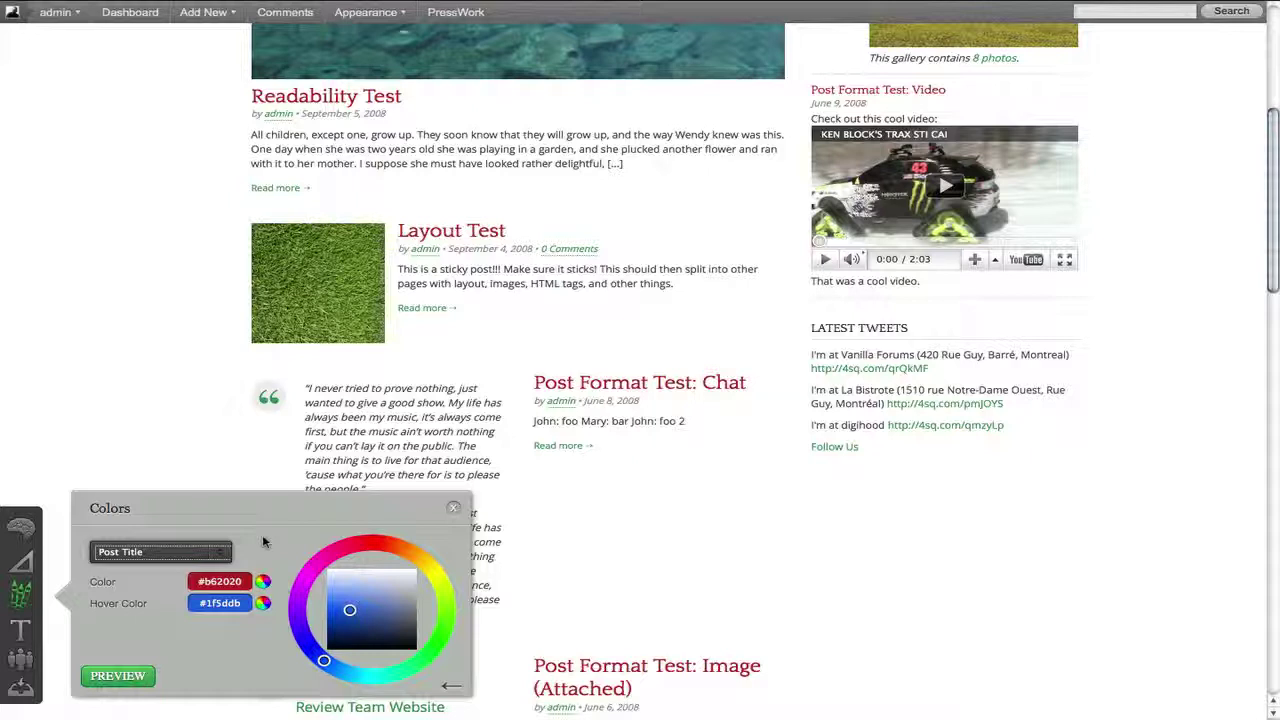
click(451, 686)
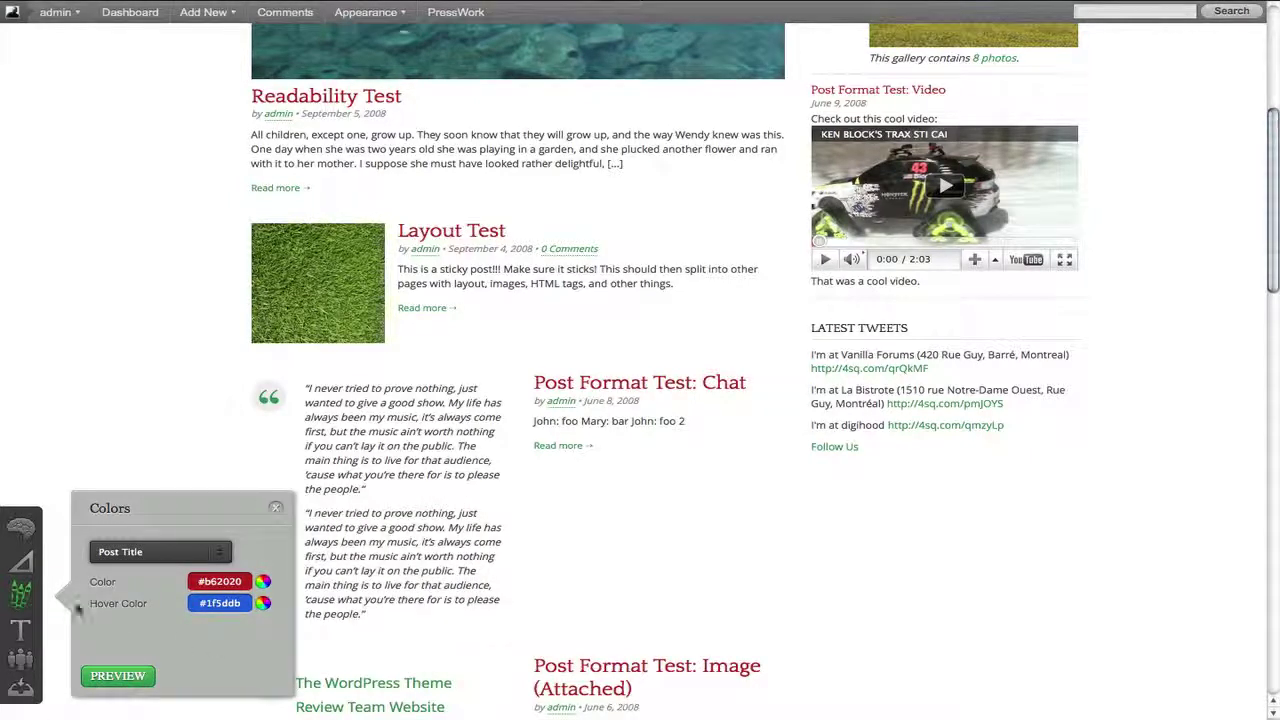
Close the colour settings and show the Fonts panel's Headers font list
click(22, 598)
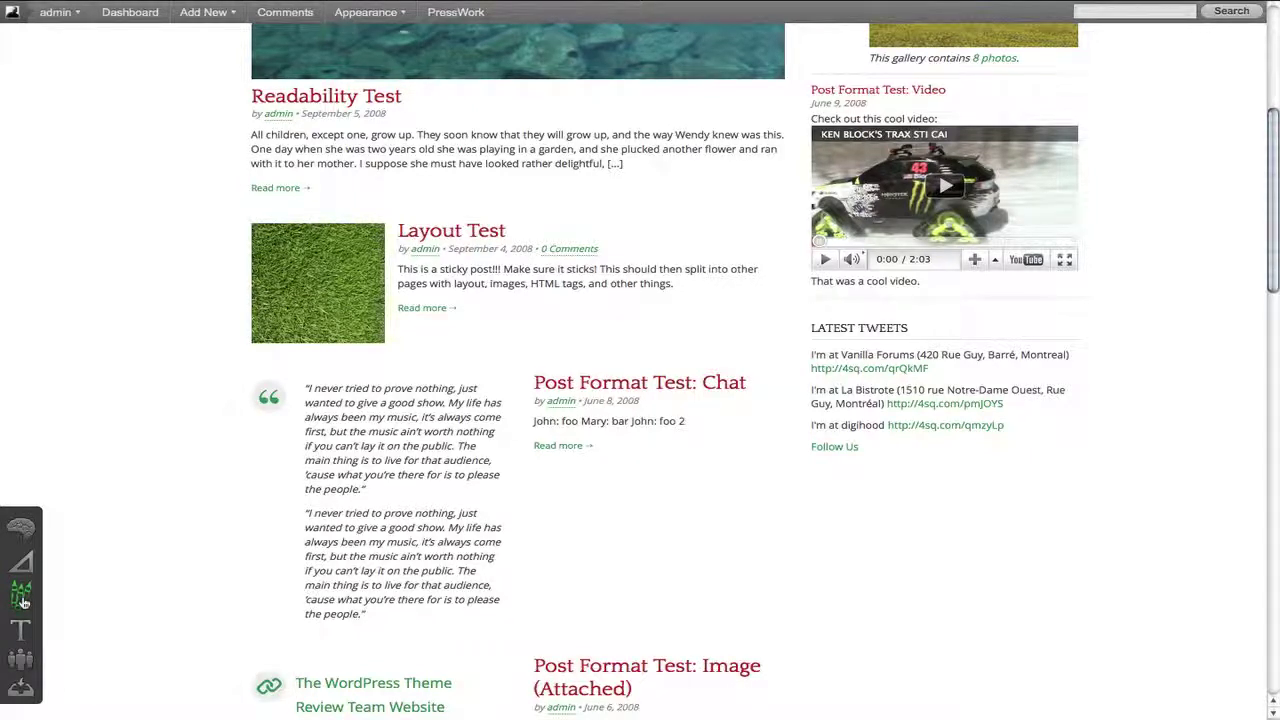
click(20, 630)
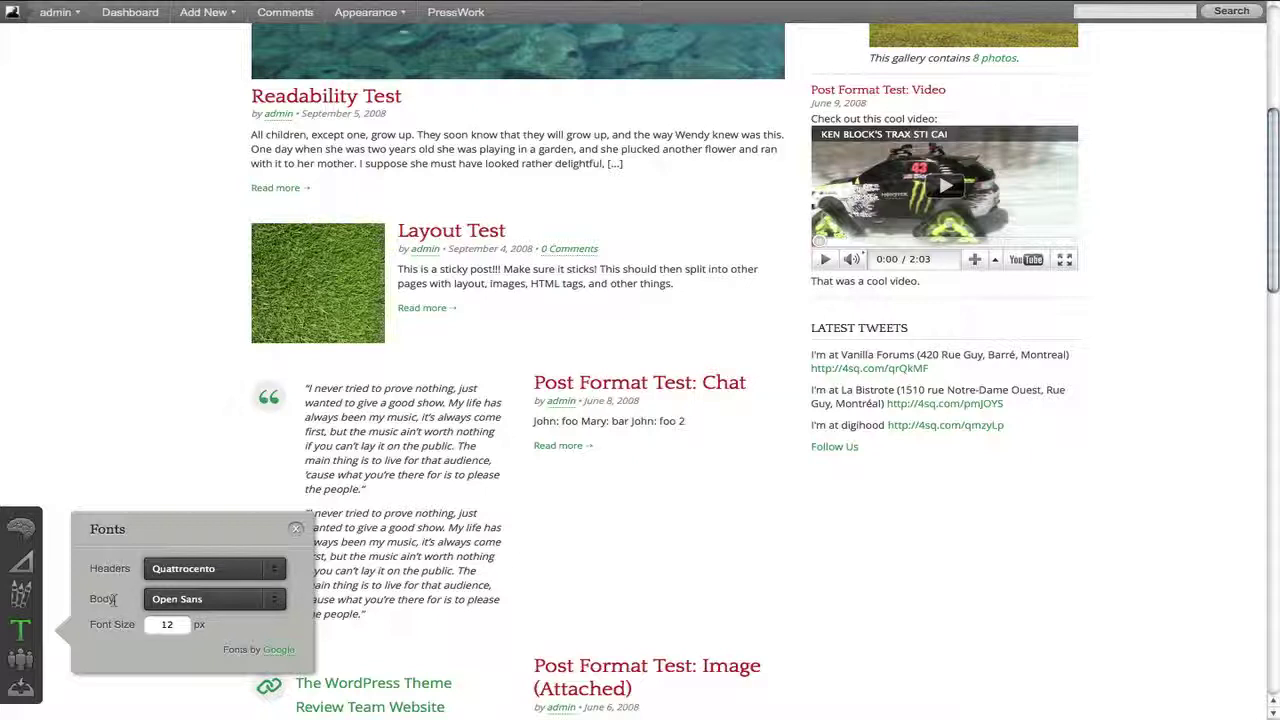
click(270, 569)
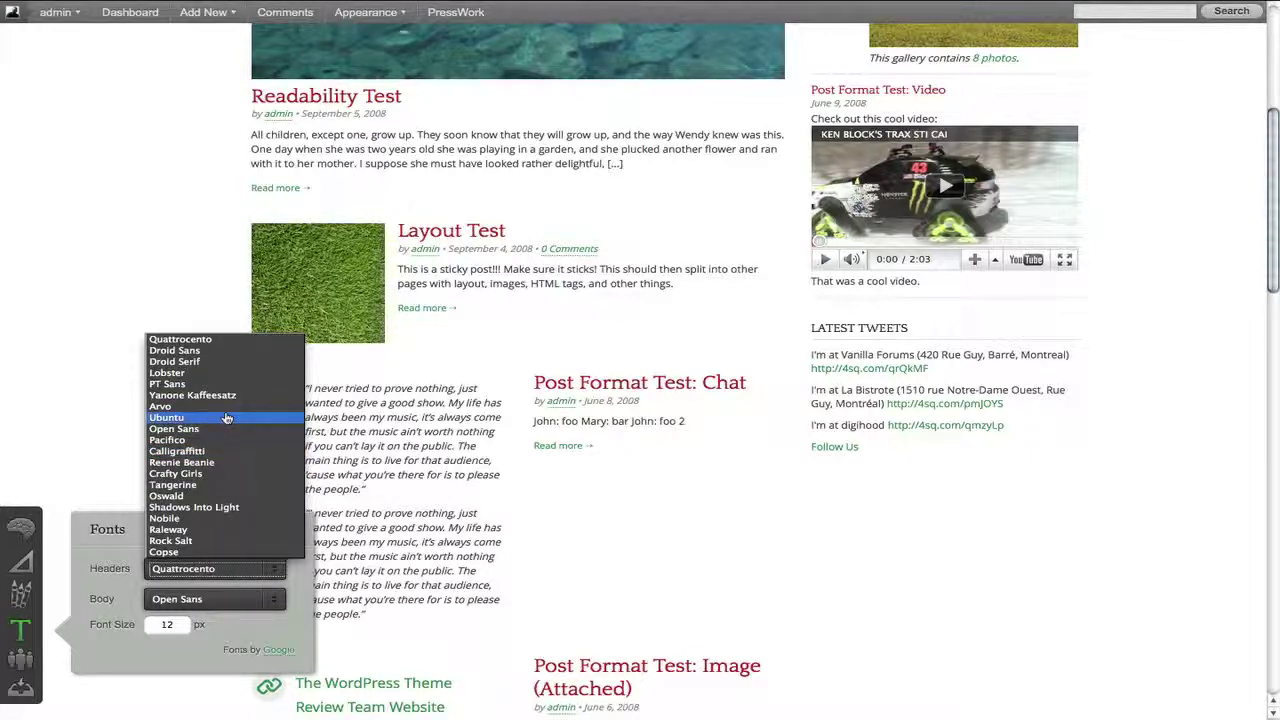
Choose Pacifico for headers and Oswald for body, change font size 12 to 16, and close Fonts
click(221, 440)
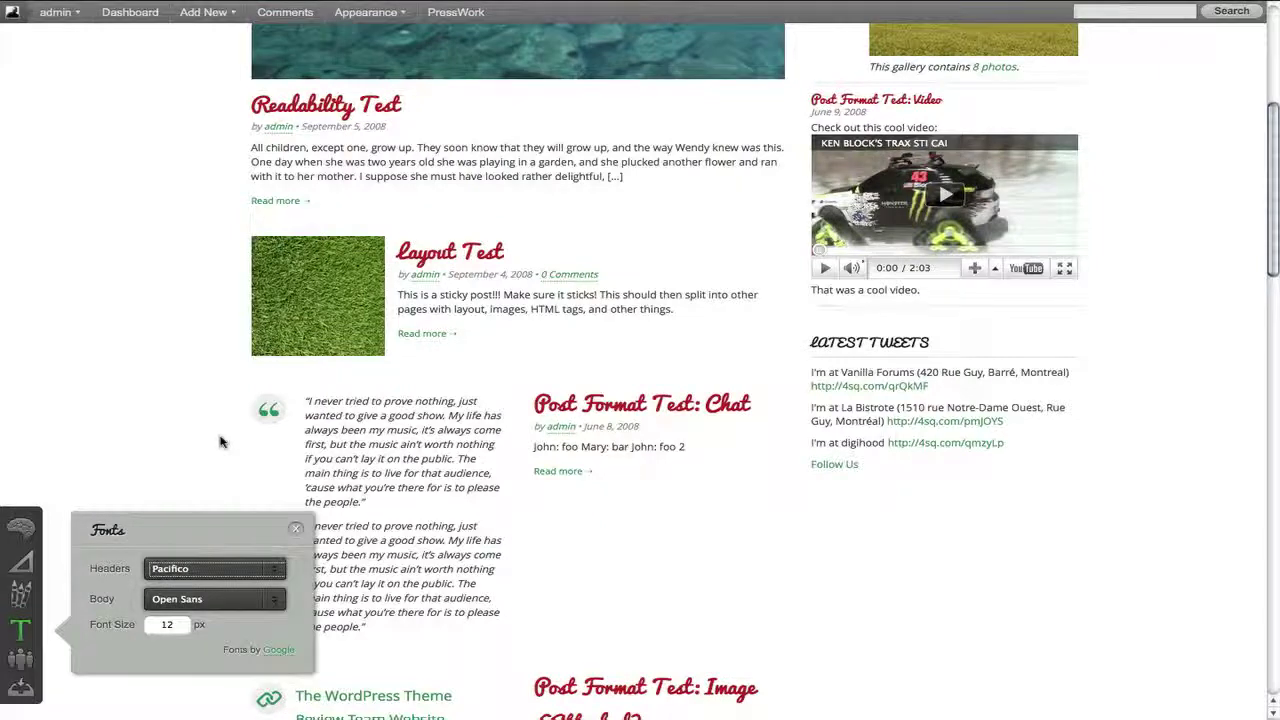
click(197, 603)
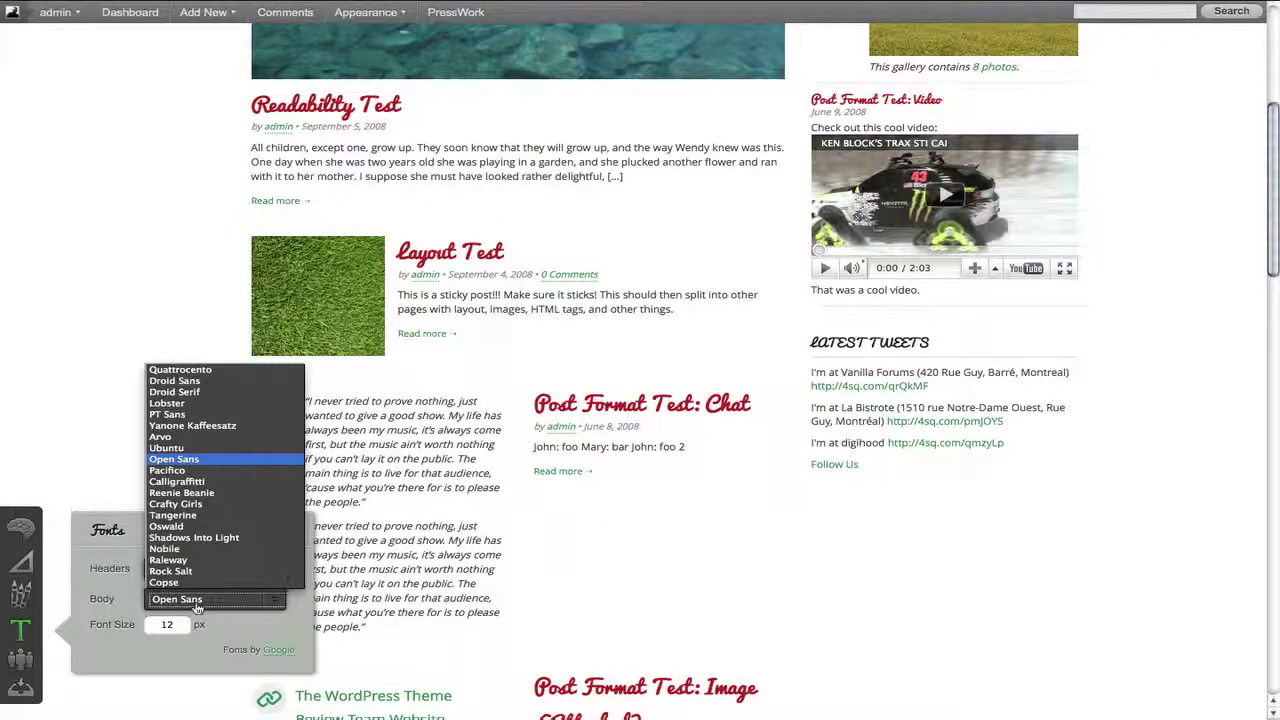
click(197, 528)
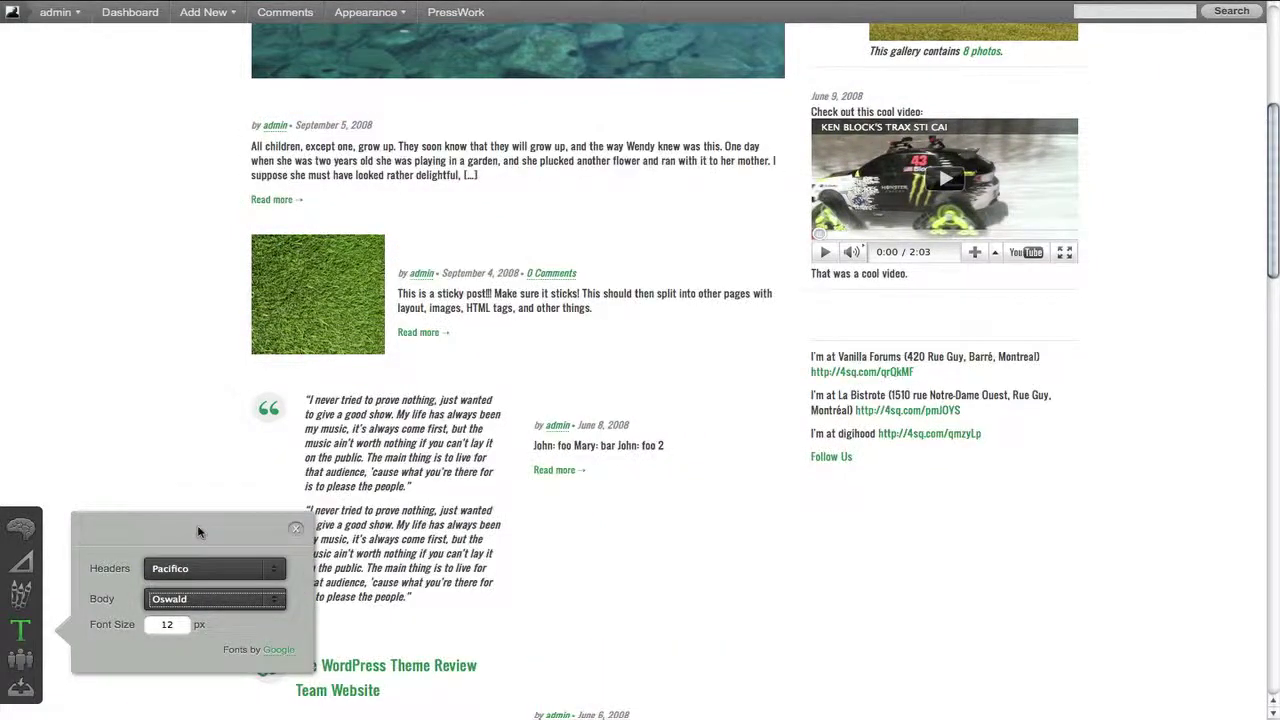
double_click(176, 626)
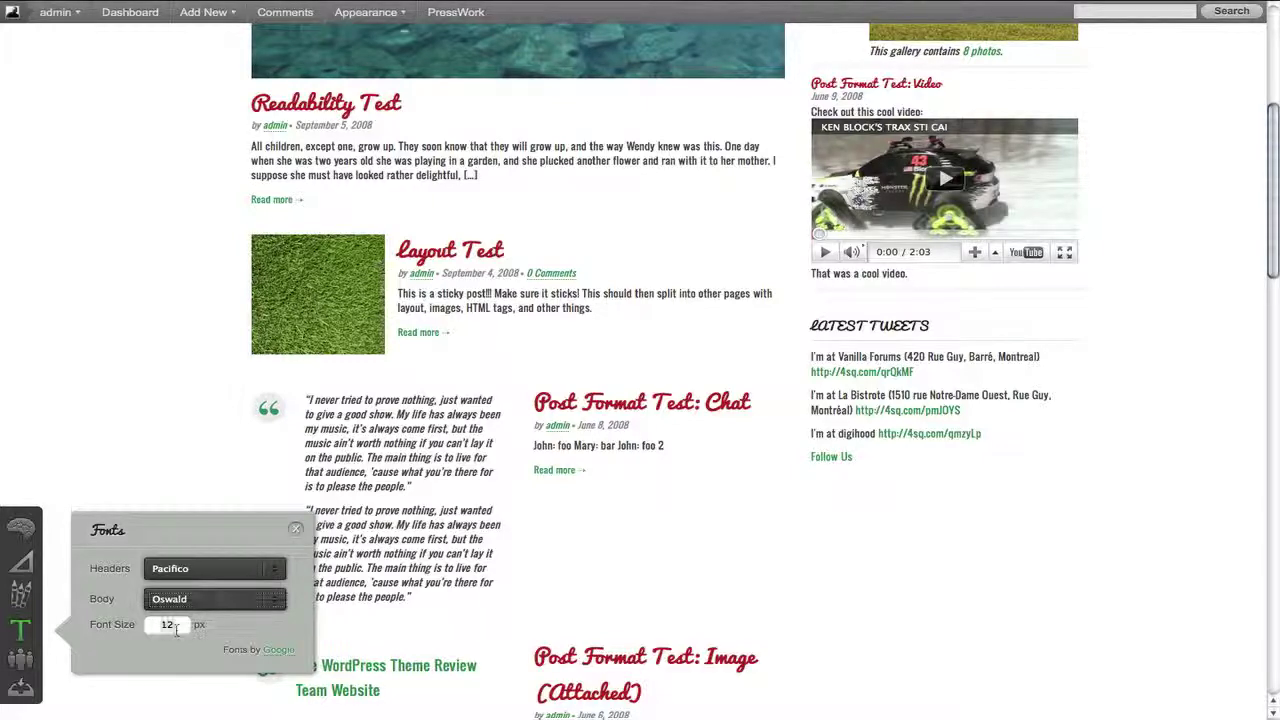
double_click(176, 627)
text(16)
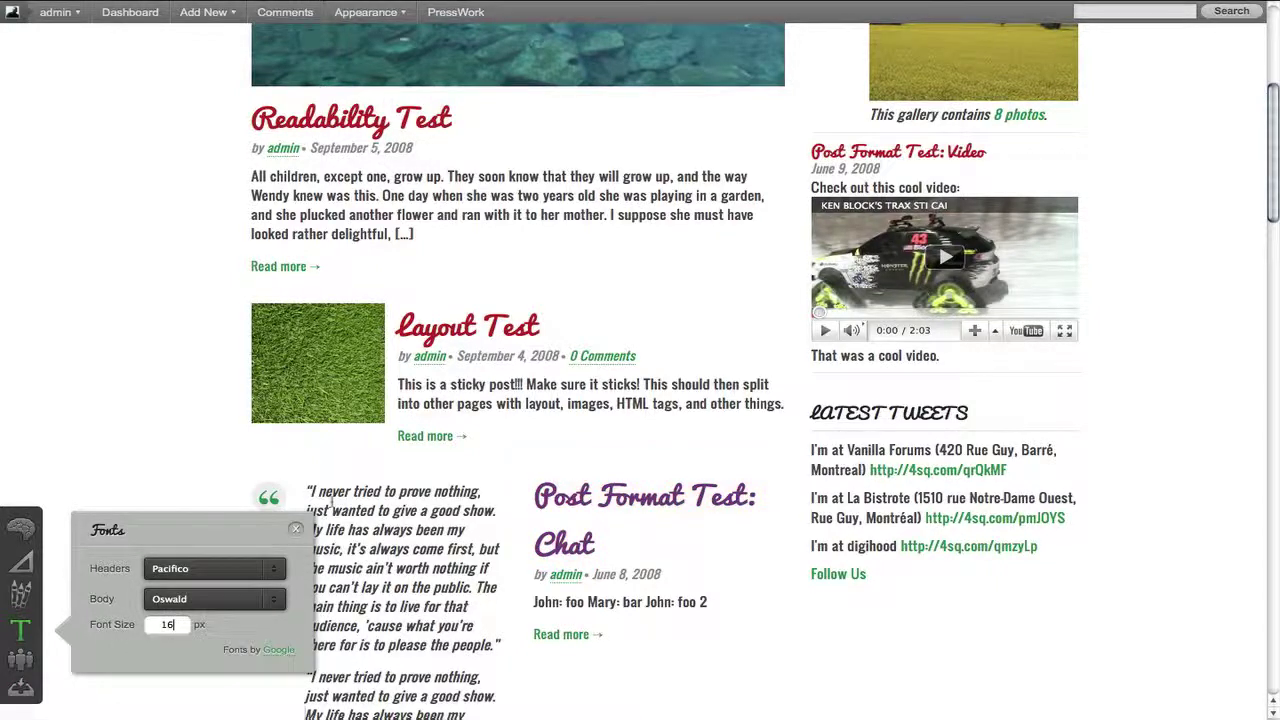
click(295, 528)
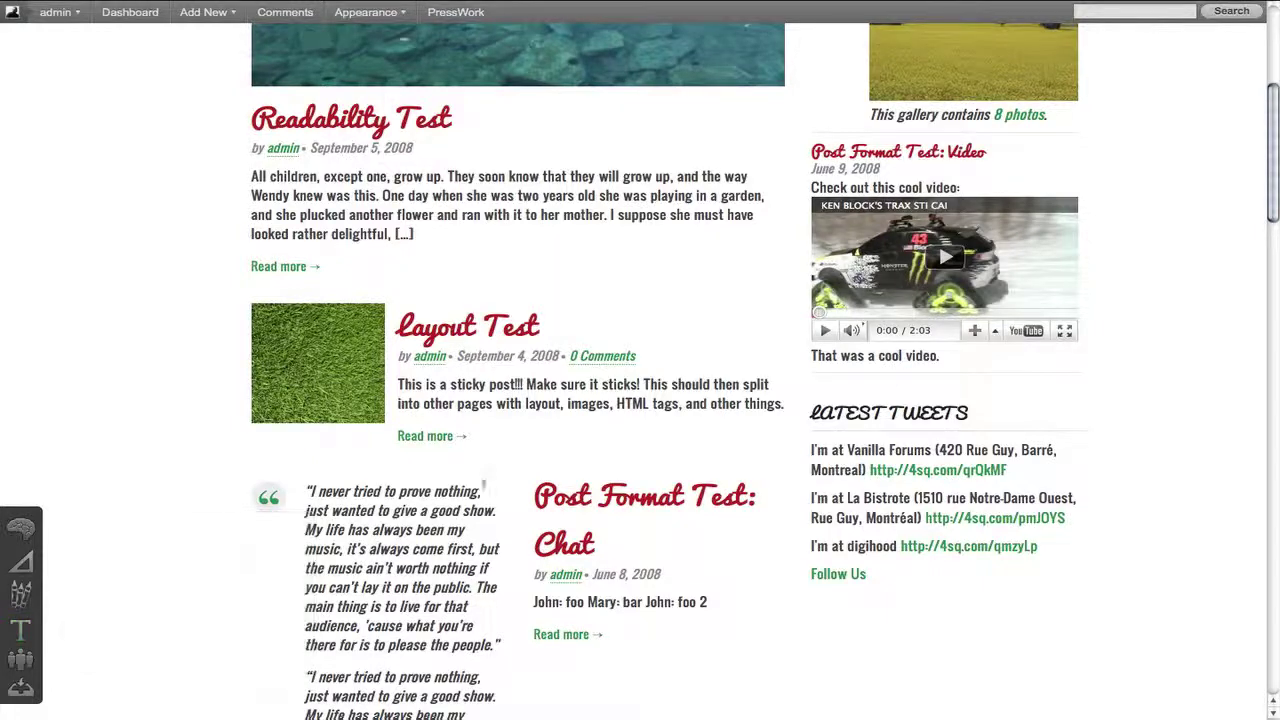
scroll(484, 487, up, 4)
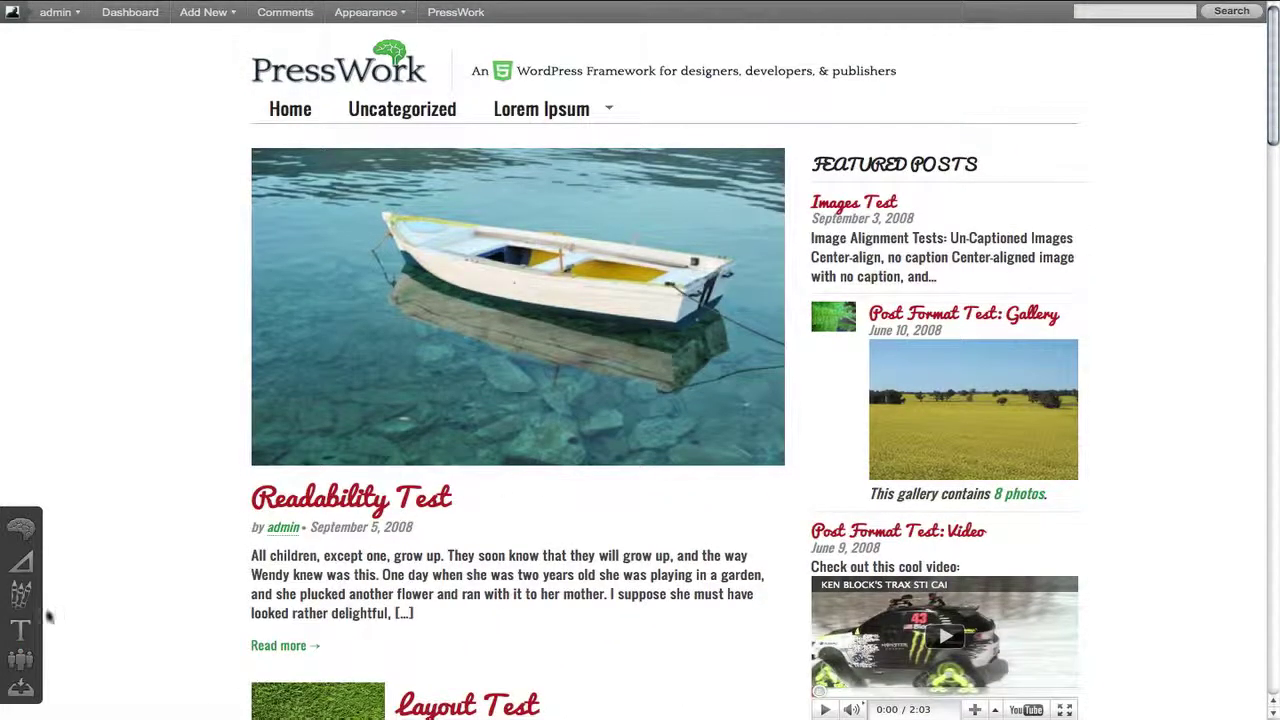
Open the Social panel with its Twitter, Facebook and Flickr fields
click(22, 660)
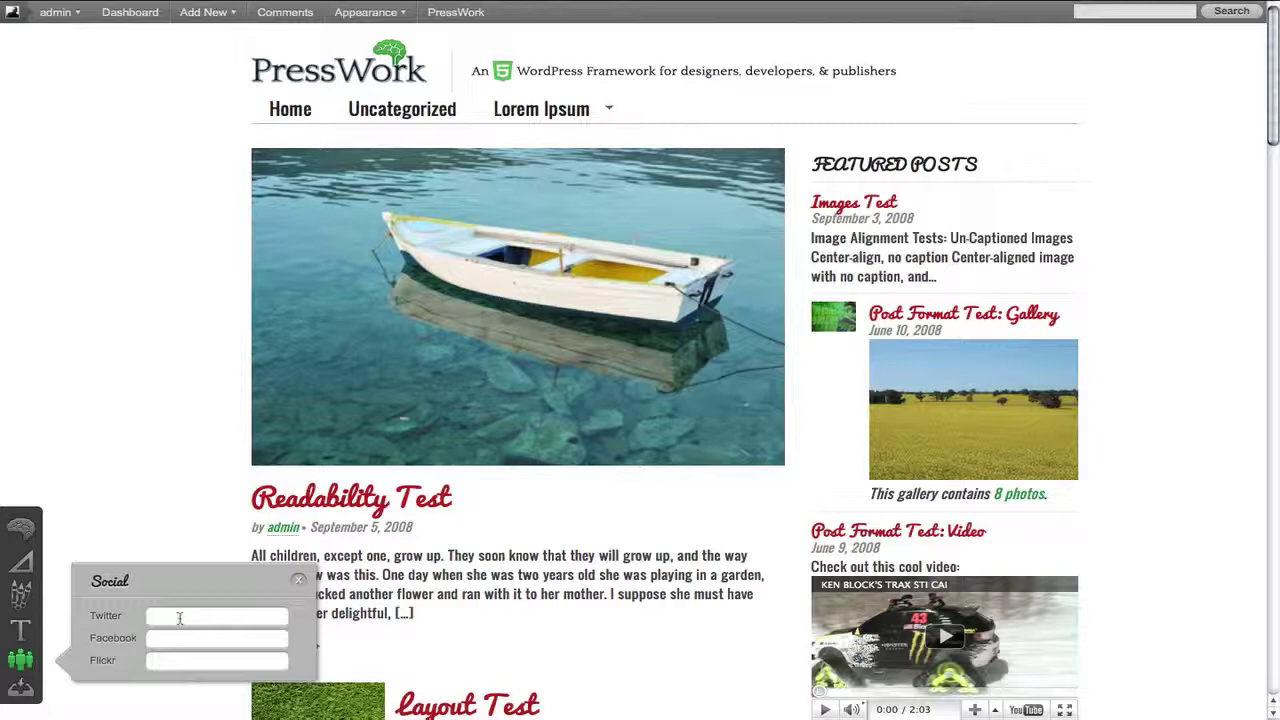
Enter the account's Twitter handle so the Twitter icon appears in the header
click(180, 618)
text(@)
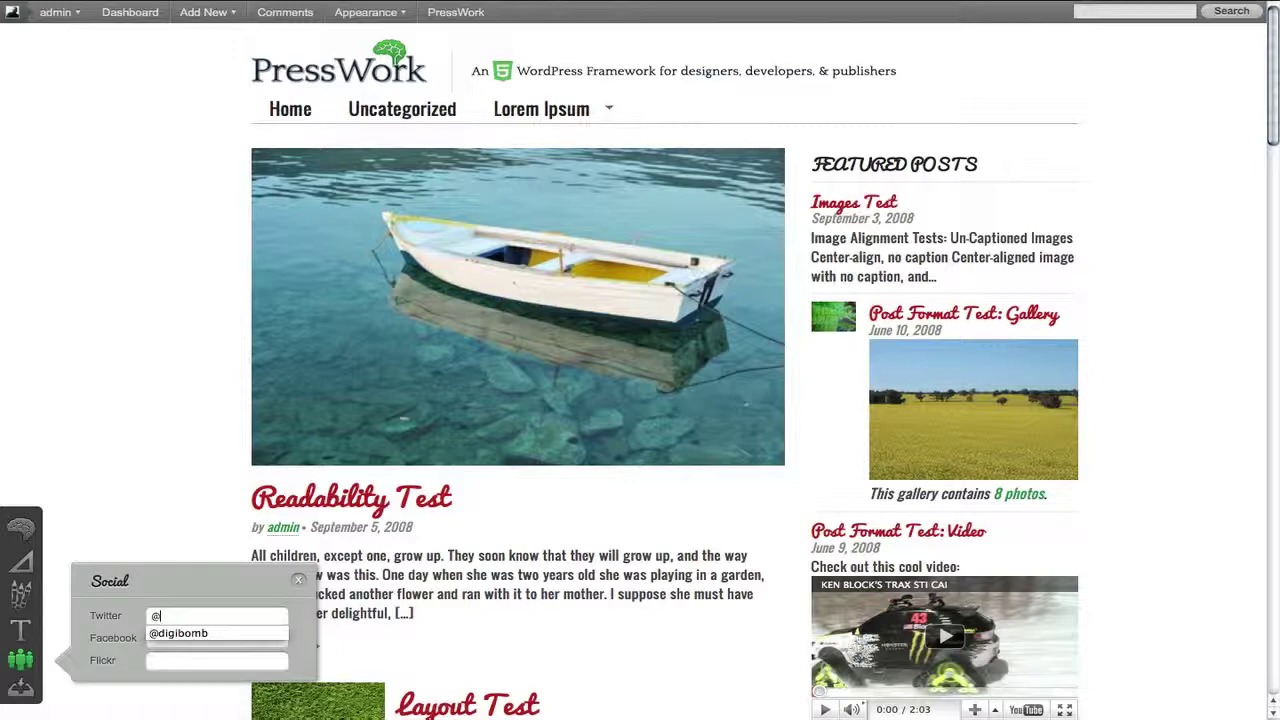
key(Down)
key(Return)
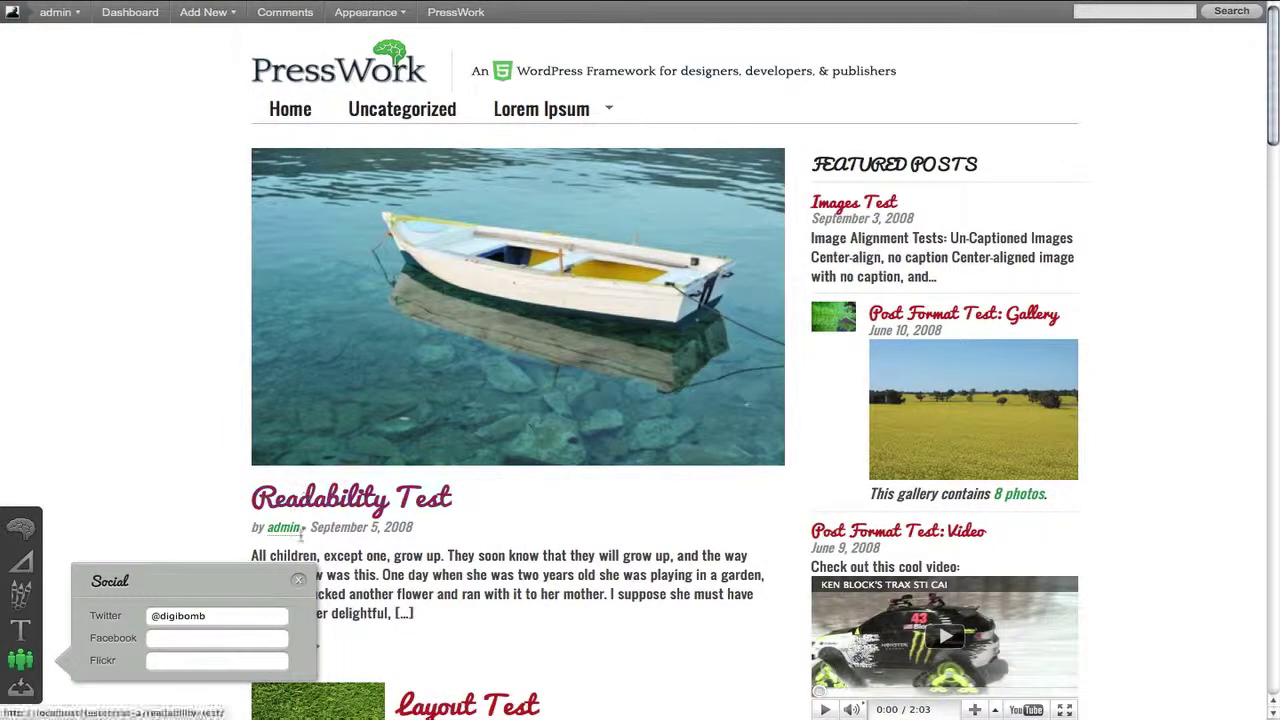
click(226, 616)
text(@digibomb)
click(200, 633)
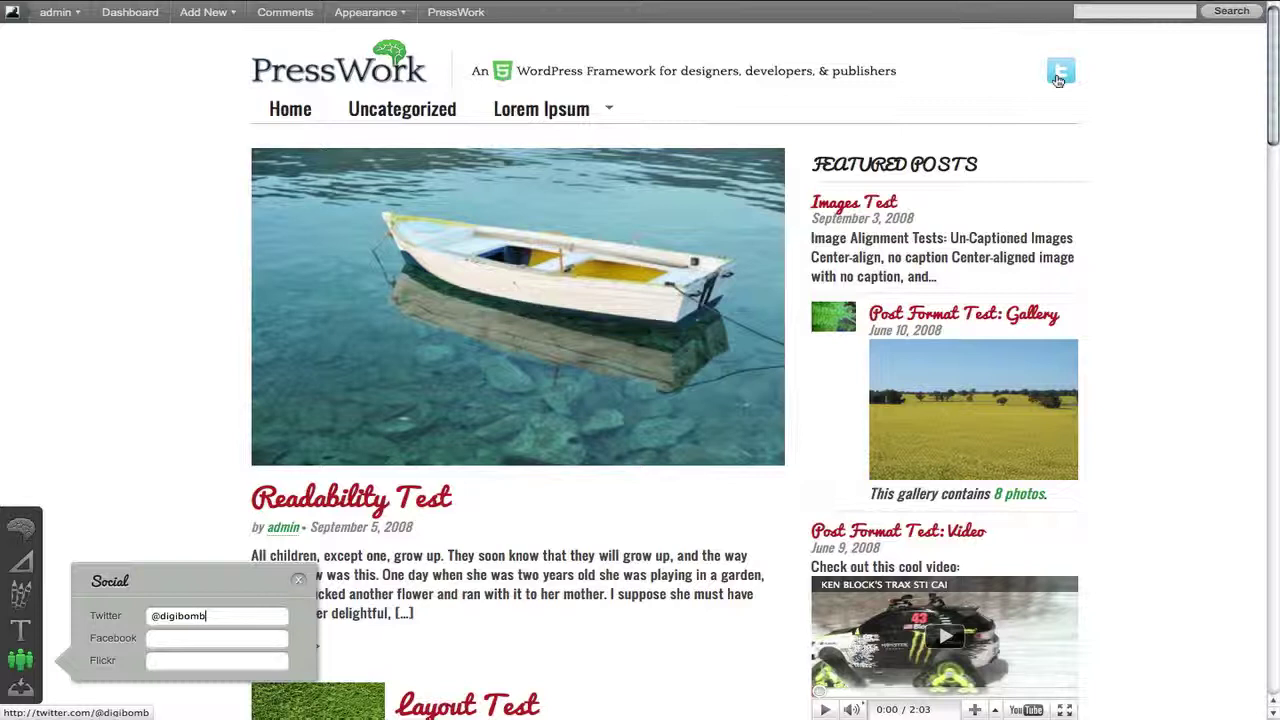
Fill in the Facebook and Flickr profile addresses, then close the Social settings
click(165, 641)
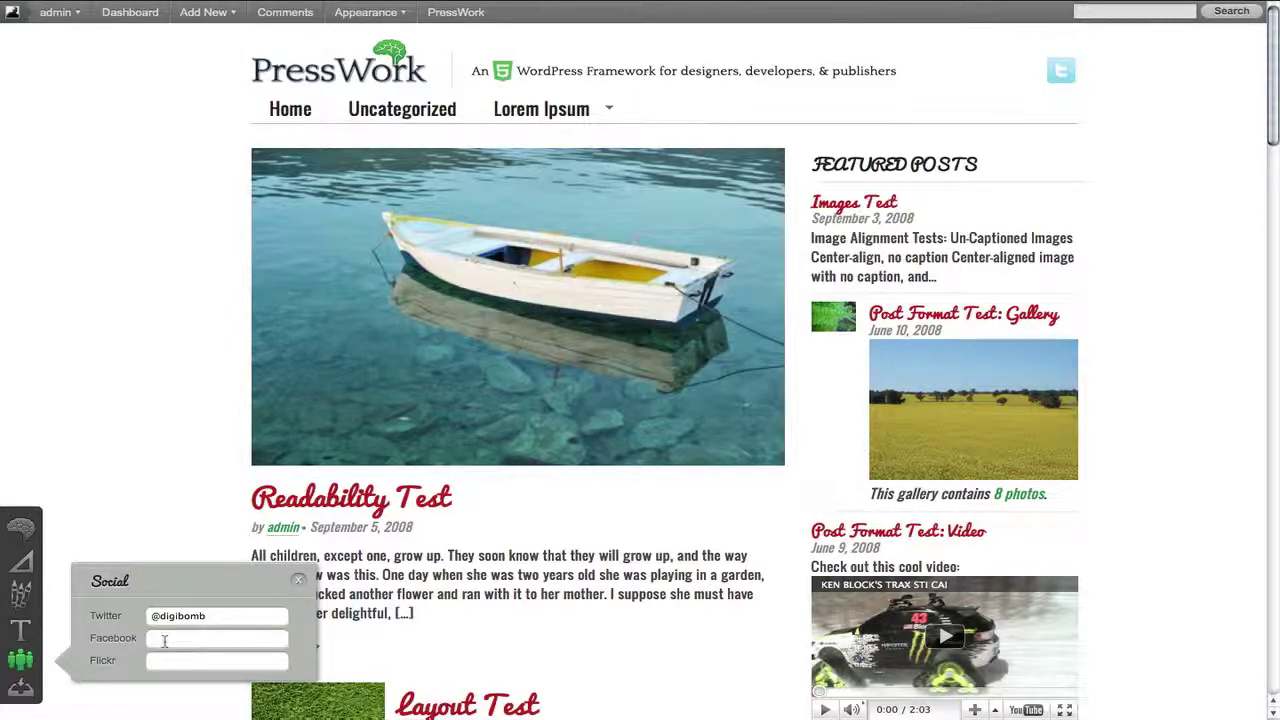
text(facebook/digibomb)
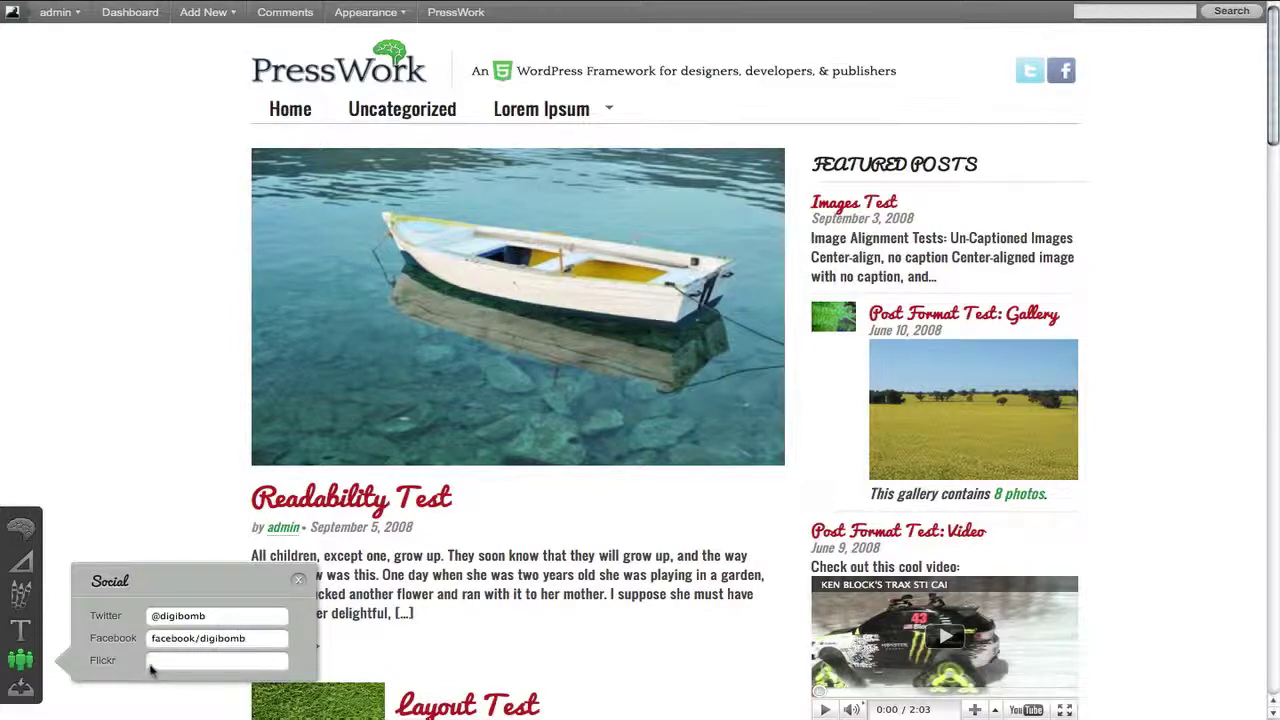
click(169, 666)
text(flickr/dig)
text(ibomb)
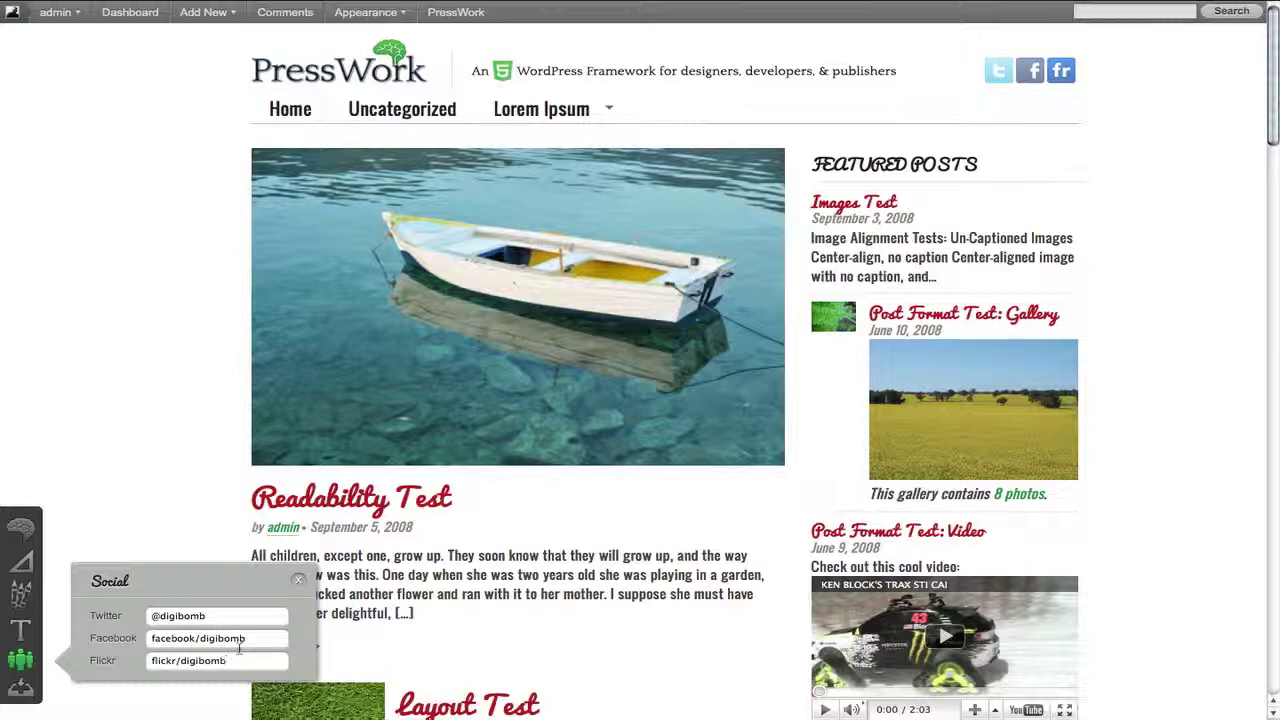
click(298, 580)
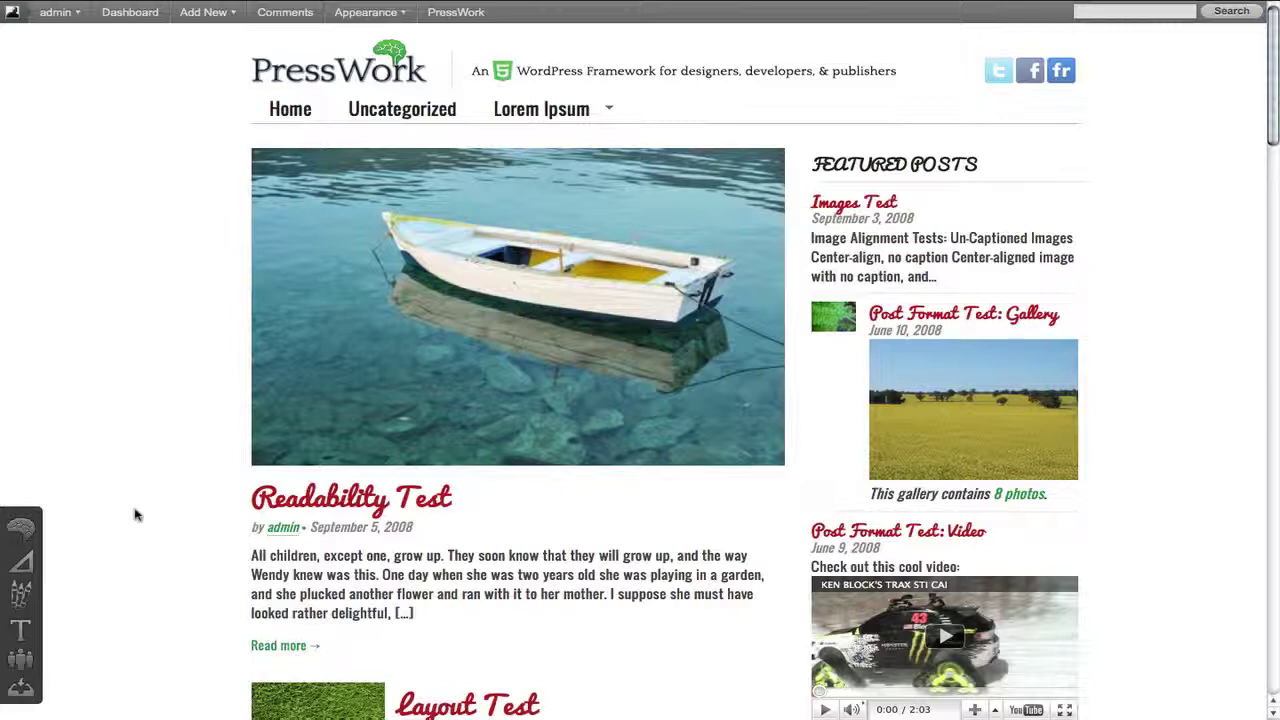
click(38, 594)
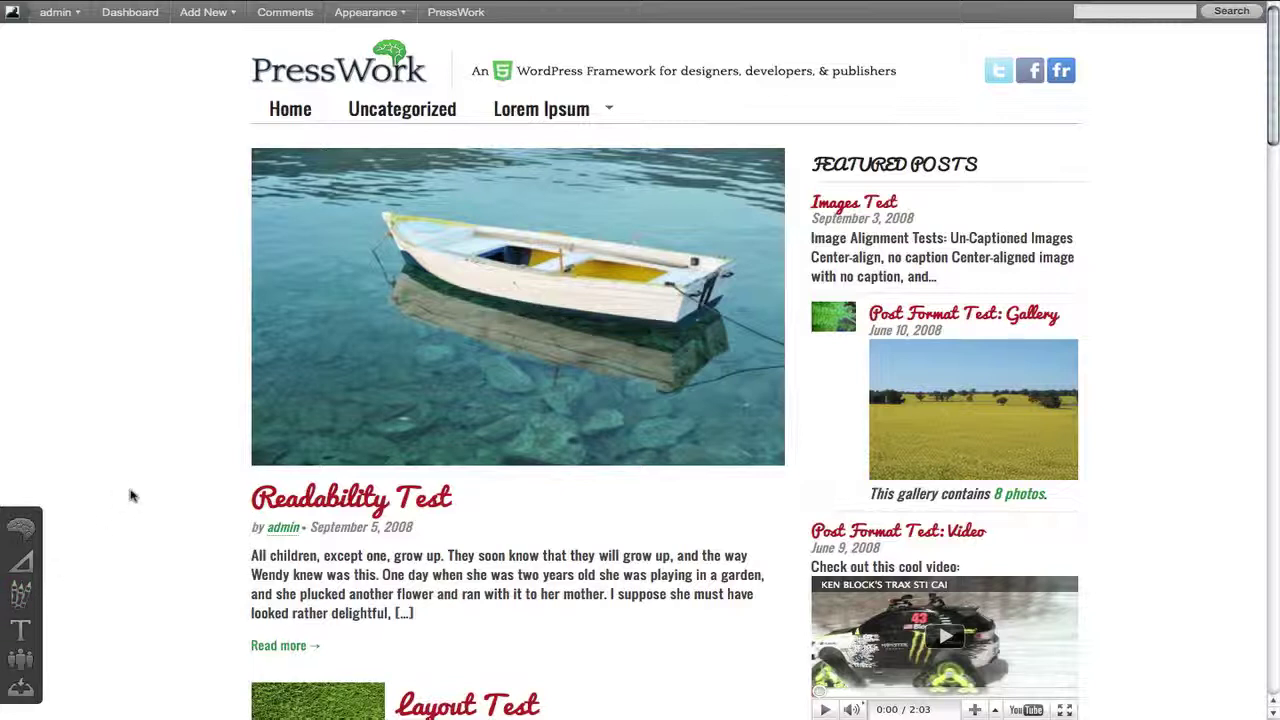